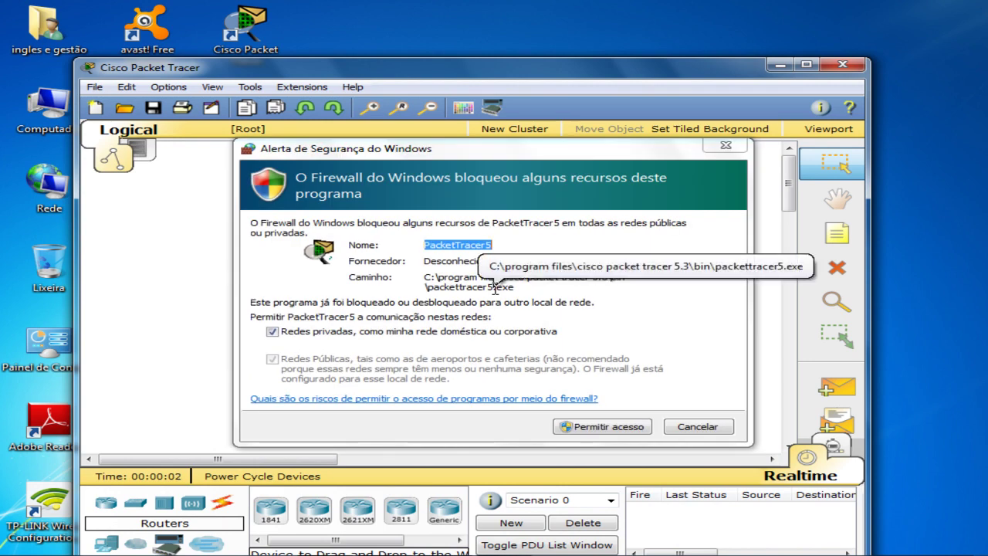
Step: Allow Packet Tracer through the Windows Firewall on private networks and maximize its window
left_click(614, 429)
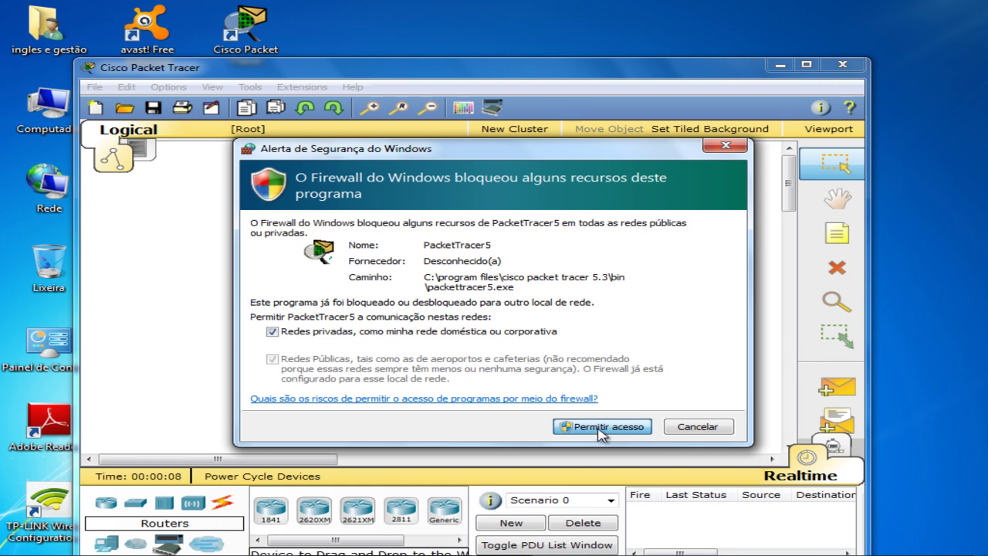
left_click(601, 431)
left_click(807, 65)
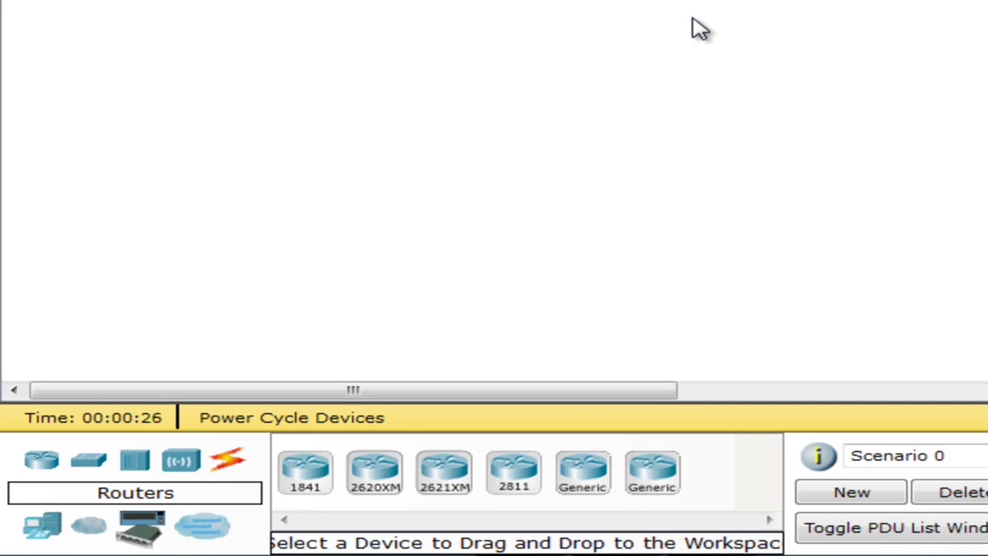
Step: Place a generic Server-PT in the workspace and a 2950-24 switch below it
left_click(42, 526)
left_click(444, 471)
left_click(378, 3)
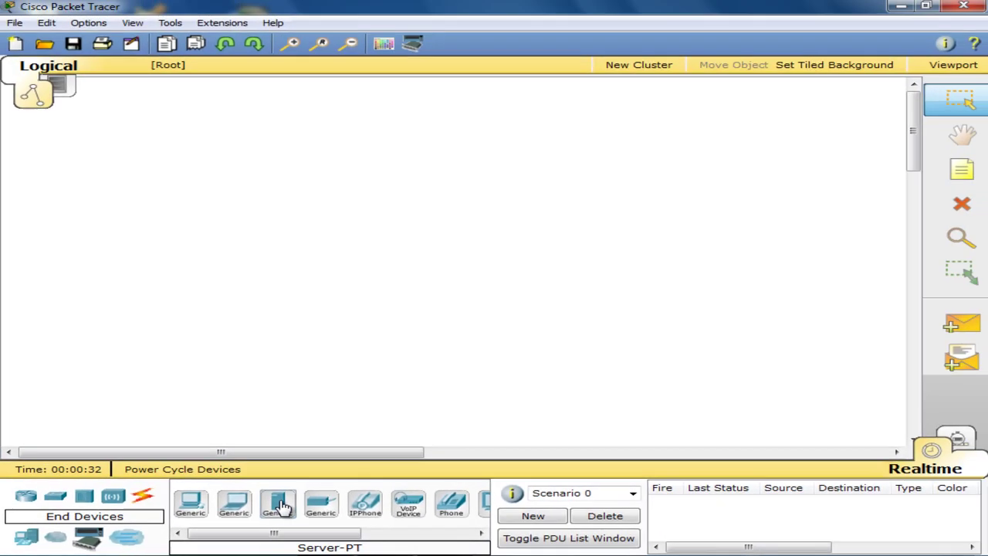
left_click(252, 168)
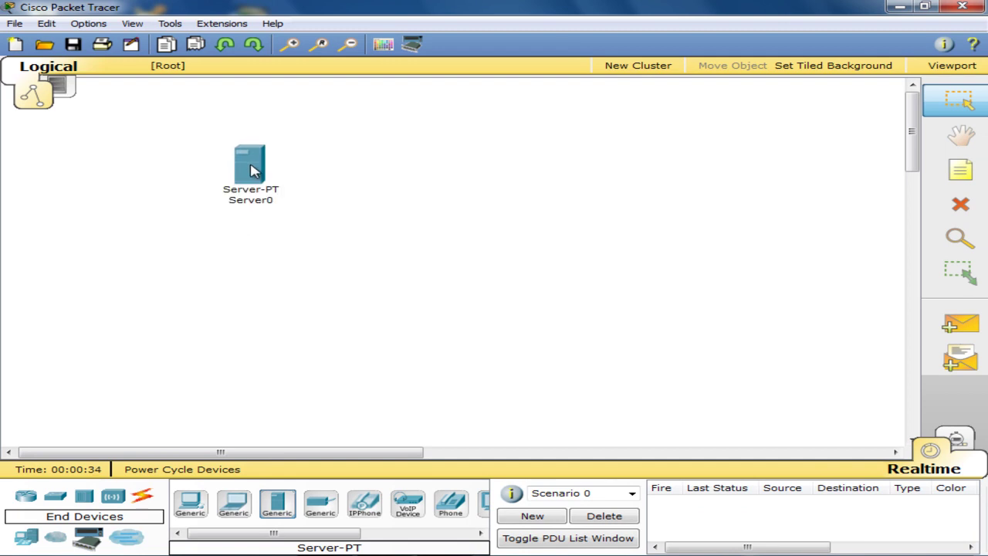
left_click(55, 498)
left_click(188, 502)
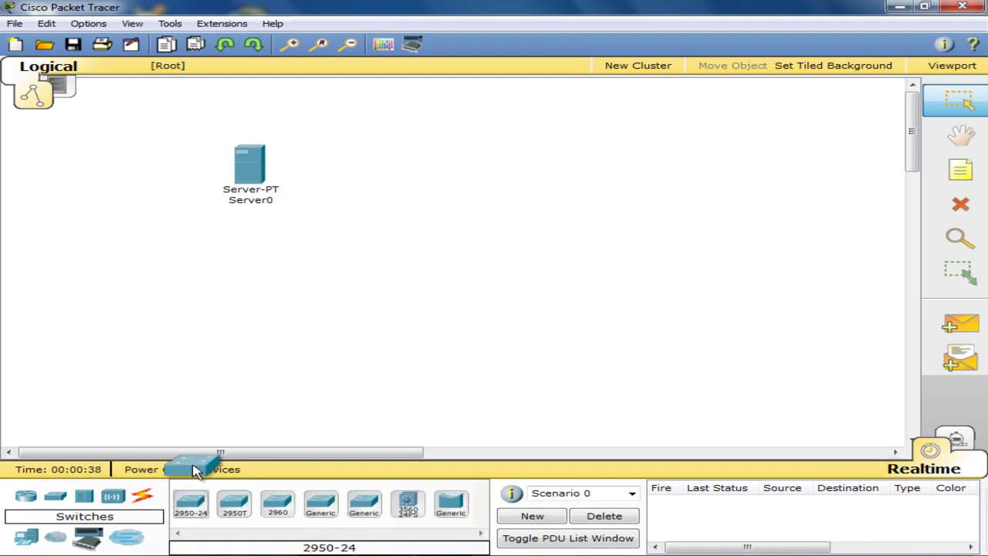
left_click(237, 267)
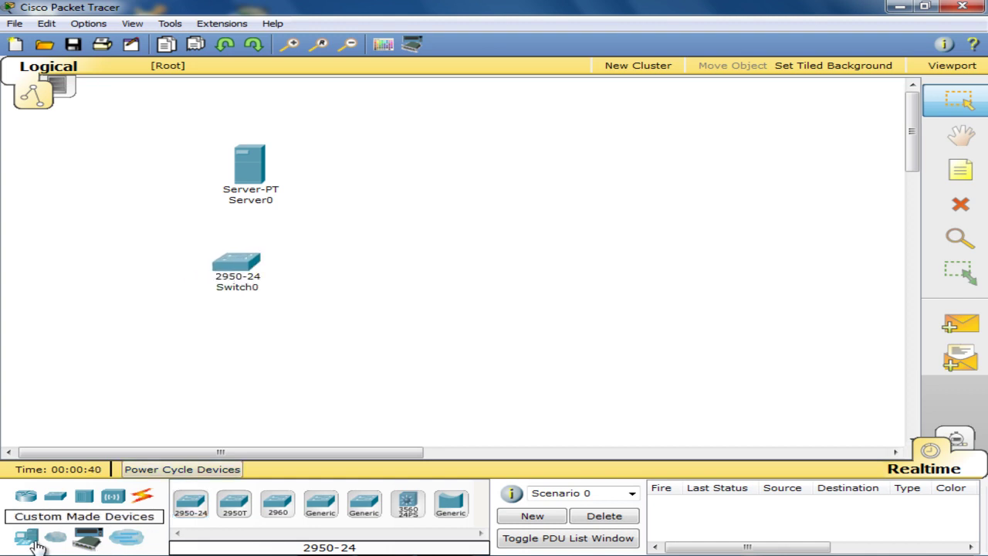
Step: Place three generic PC-PT computers in a row below the switch, aligning the third with the second
left_click(26, 538)
left_click(187, 511)
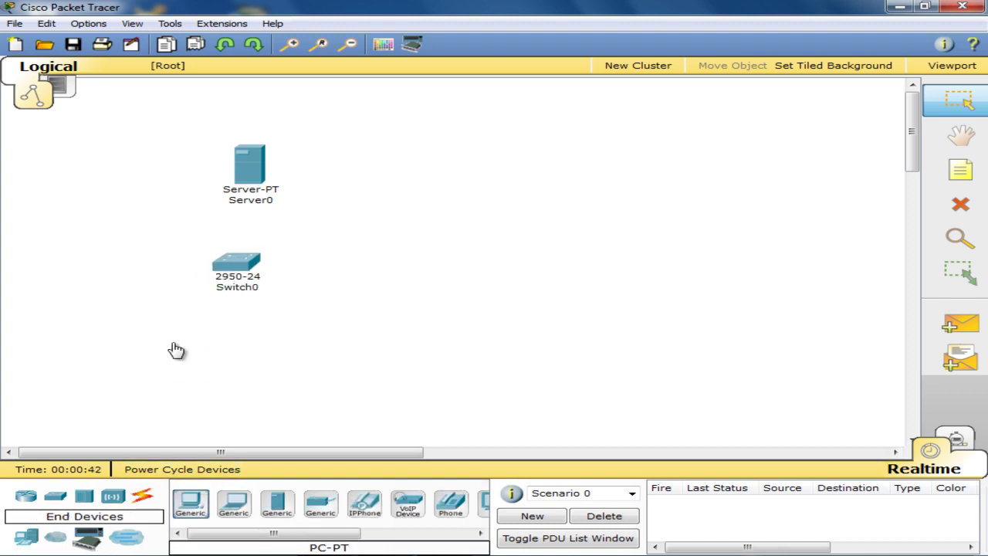
left_click(172, 346)
left_click(191, 504)
left_click(258, 354)
left_click(191, 504)
left_click(345, 369)
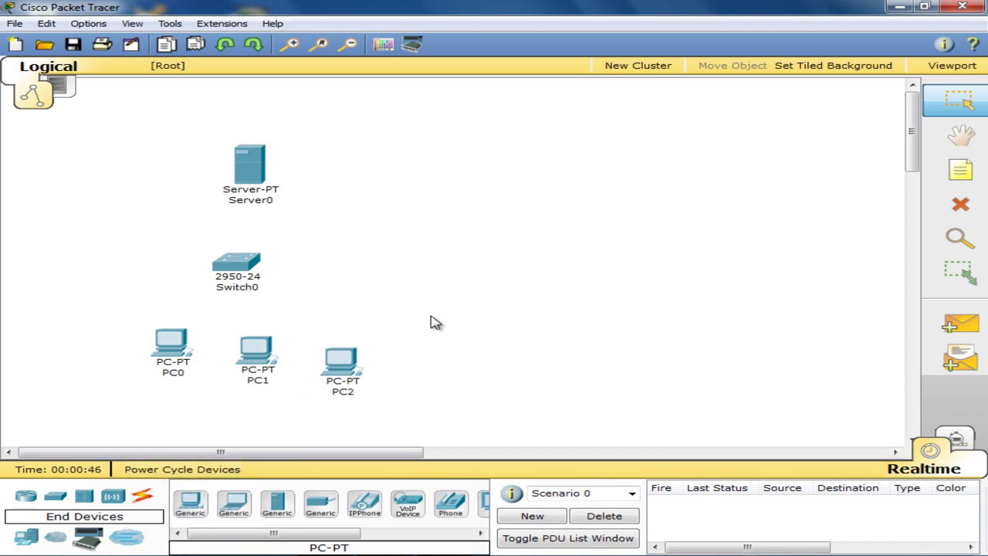
left_click_drag(335, 380, 342, 370)
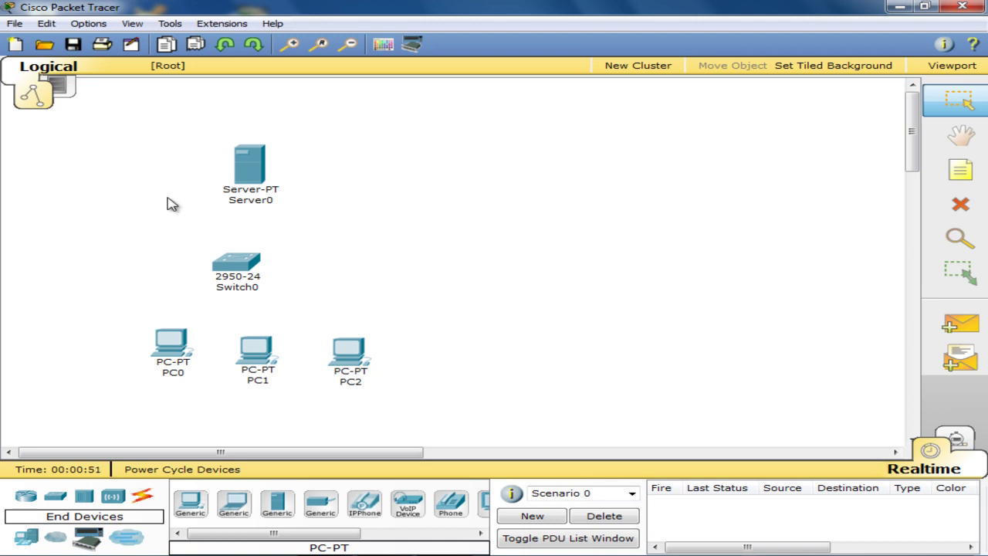
Step: Move the server, switch and three PCs together to the middle of the workspace
left_click_drag(116, 129, 398, 363)
left_click_drag(242, 265, 423, 264)
left_click(291, 273)
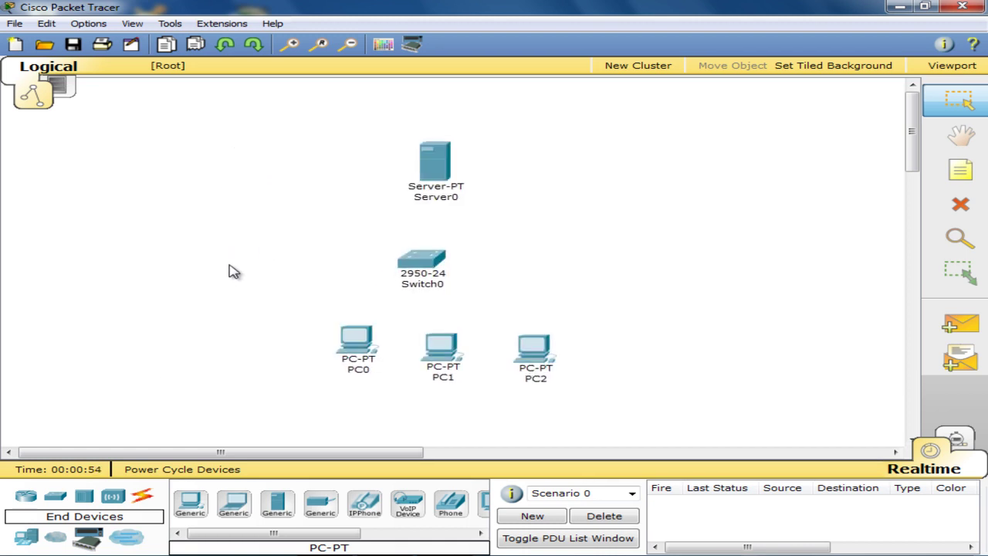
Step: Connect Server0 to FastEthernet0/1 of Switch0 with a Copper Straight-Through cable
left_click(145, 499)
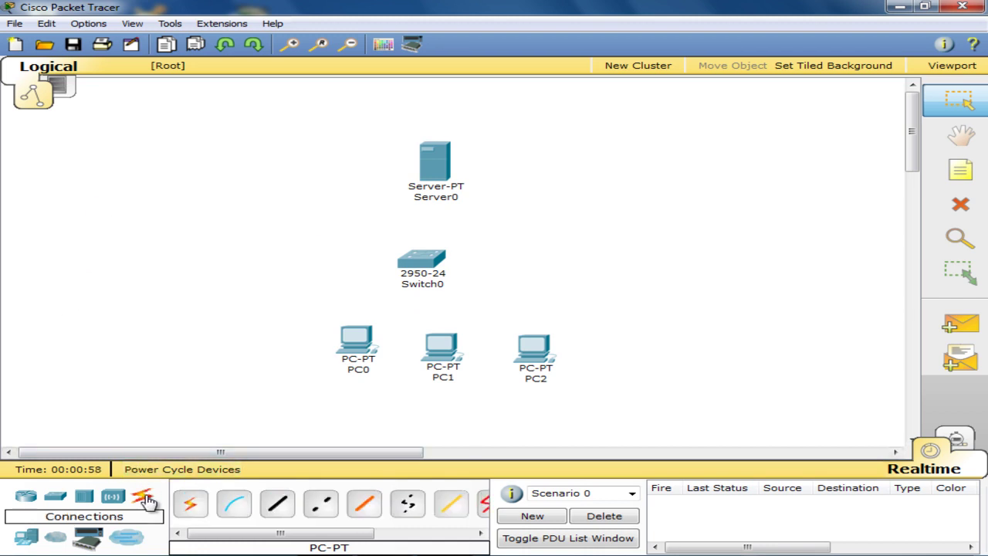
left_click(278, 505)
left_click(433, 162)
left_click(432, 163)
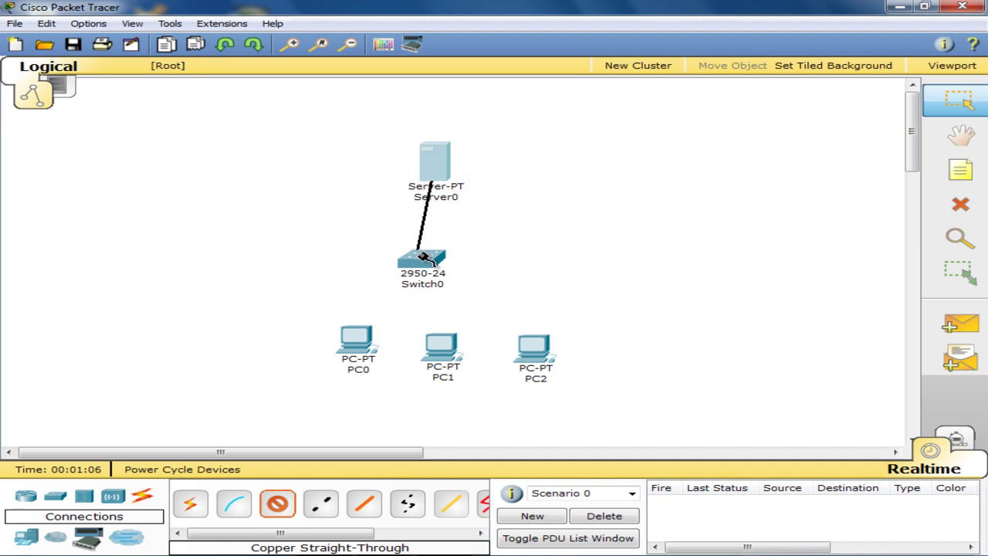
left_click(423, 258)
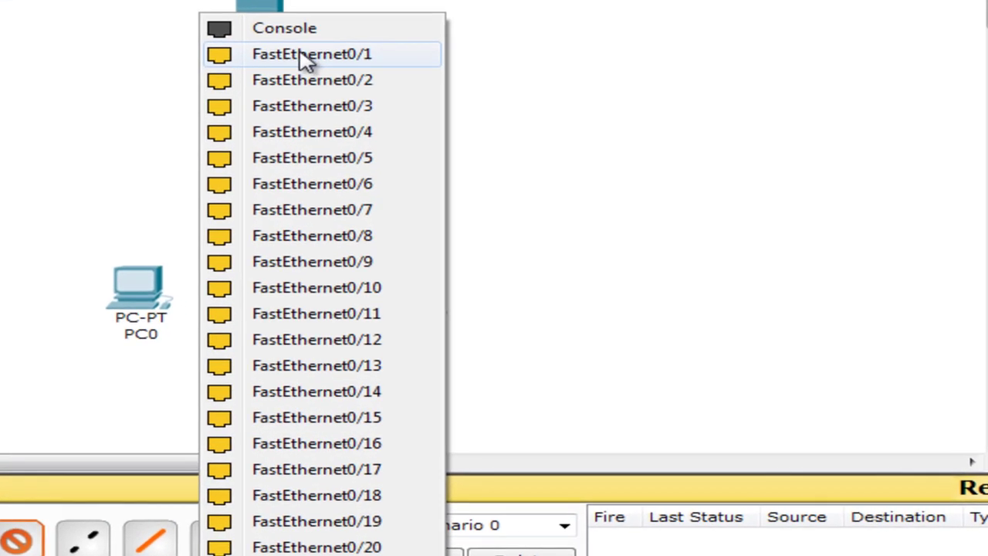
left_click(308, 62)
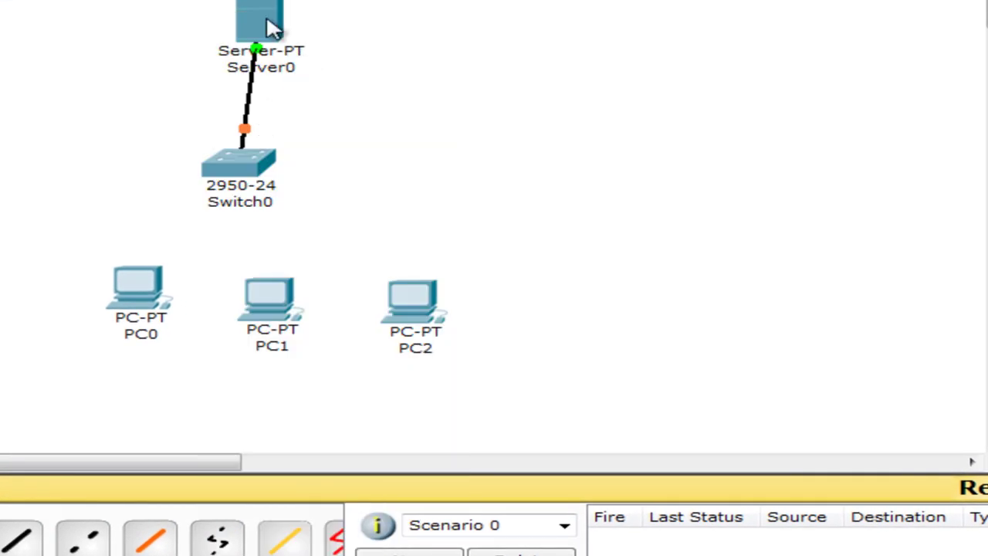
Step: Connect FastEthernet0/2 of Switch0 to the FastEthernet port of PC0 with a Copper Straight-Through cable
left_click(16, 535)
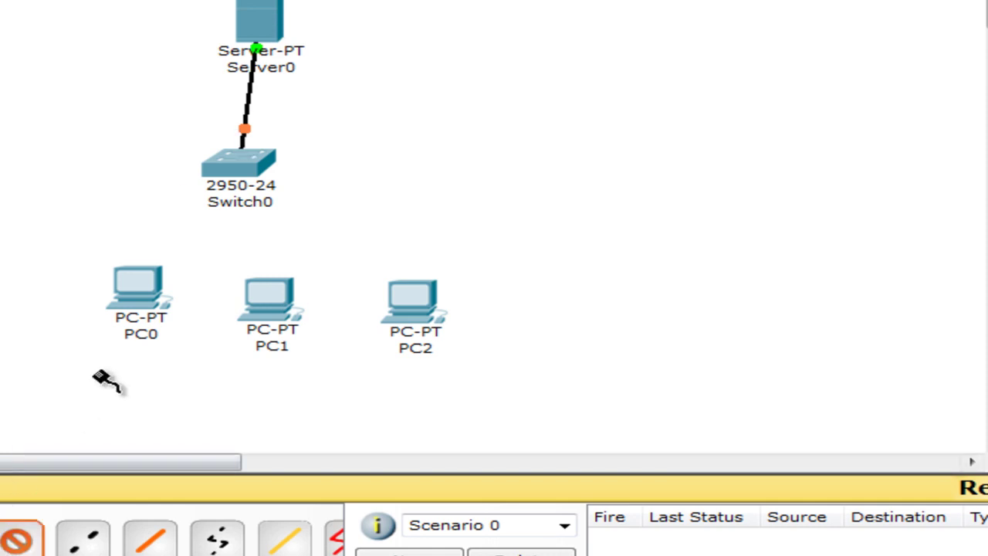
left_click(249, 165)
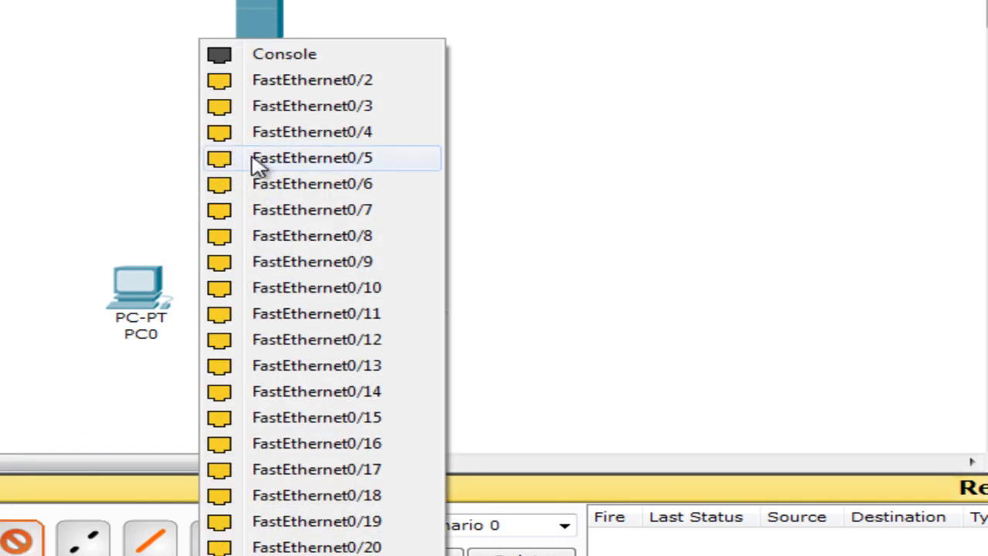
left_click(308, 80)
left_click(137, 302)
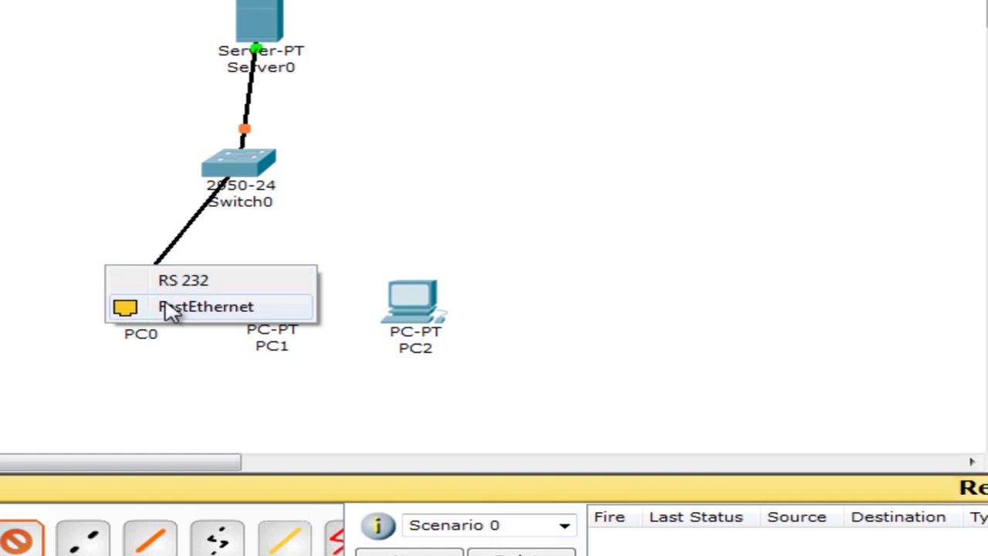
left_click(170, 312)
Step: Connect FastEthernet0/3 of Switch0 to the FastEthernet port of PC1 with a Copper Straight-Through cable
left_click(17, 536)
left_click(242, 162)
left_click(289, 115)
left_click(278, 301)
left_click(302, 319)
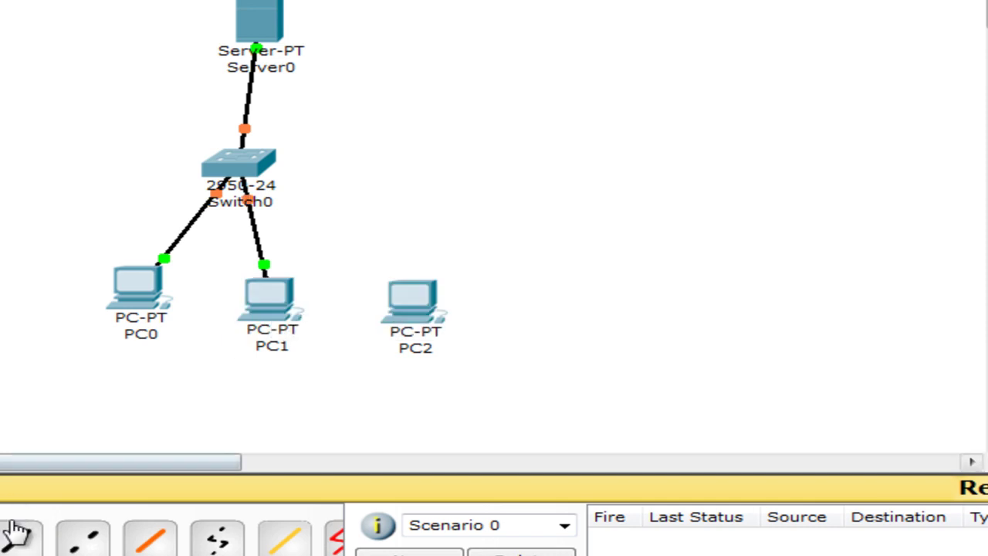
Step: Connect FastEthernet0/4 of Switch0 to the FastEthernet port of PC2 with a Copper Straight-Through cable
left_click(21, 545)
left_click(259, 161)
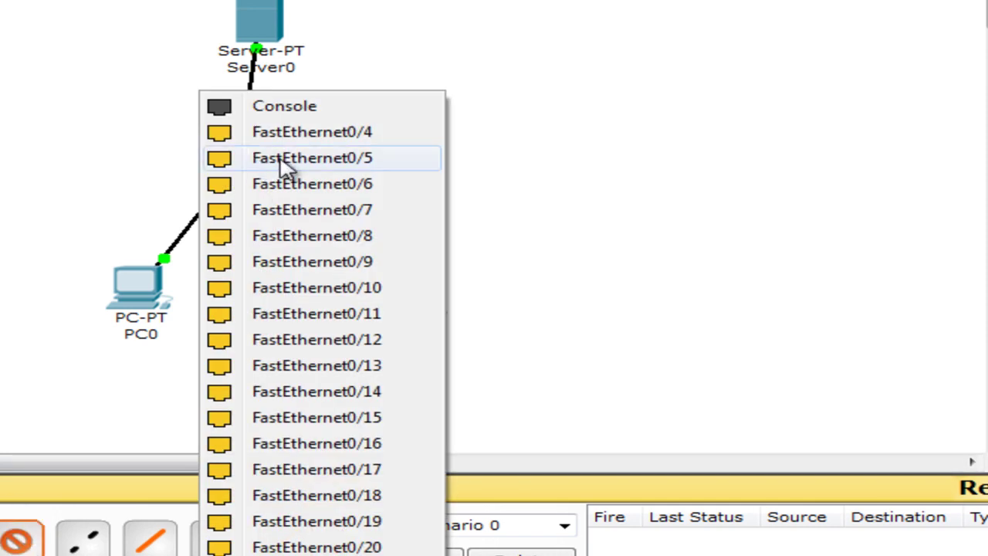
left_click(287, 143)
left_click(410, 304)
left_click(441, 321)
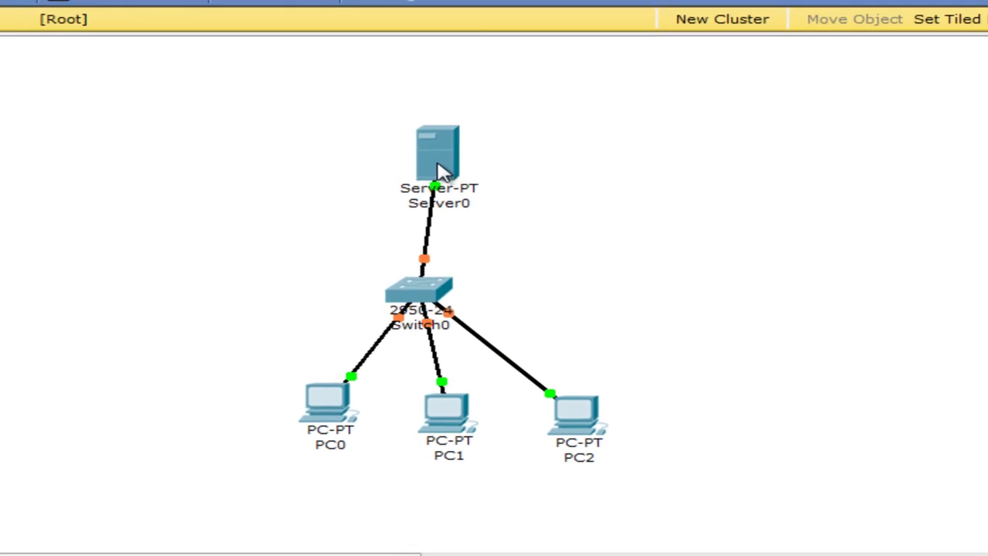
Step: Set Server0's IP address to 192.168.0.1 and subnet mask to 255.255.255.0, leaving the default gateway empty
left_click(438, 166)
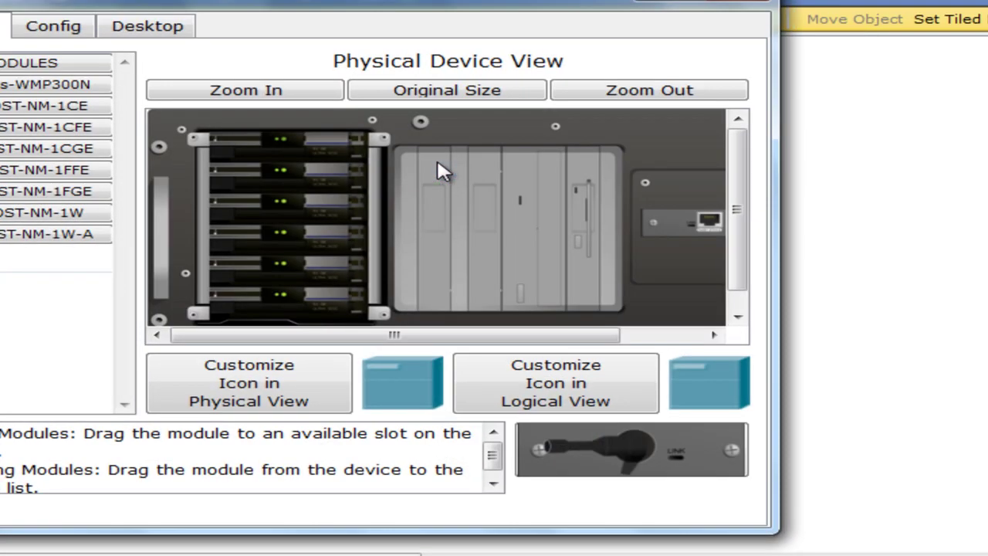
left_click_drag(435, 3, 590, 21)
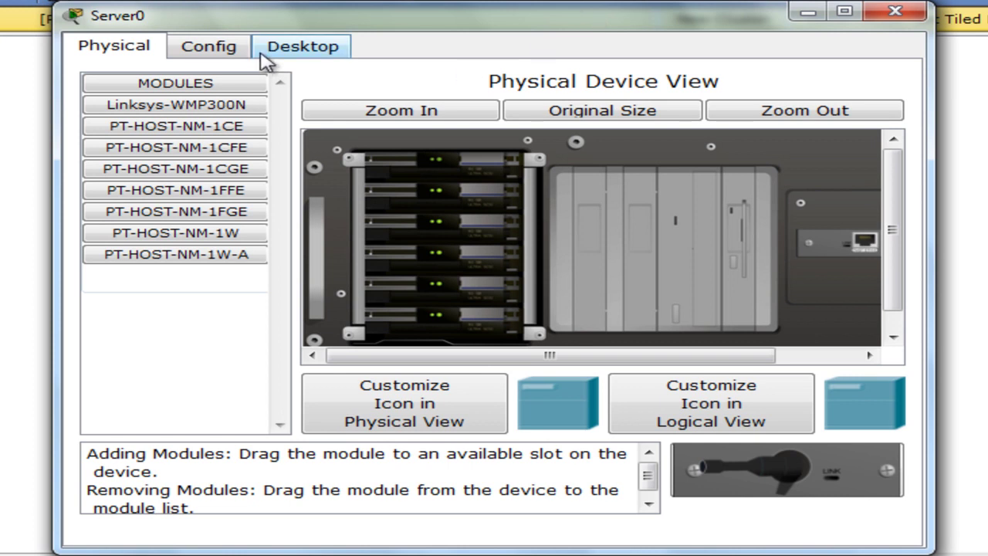
left_click(297, 51)
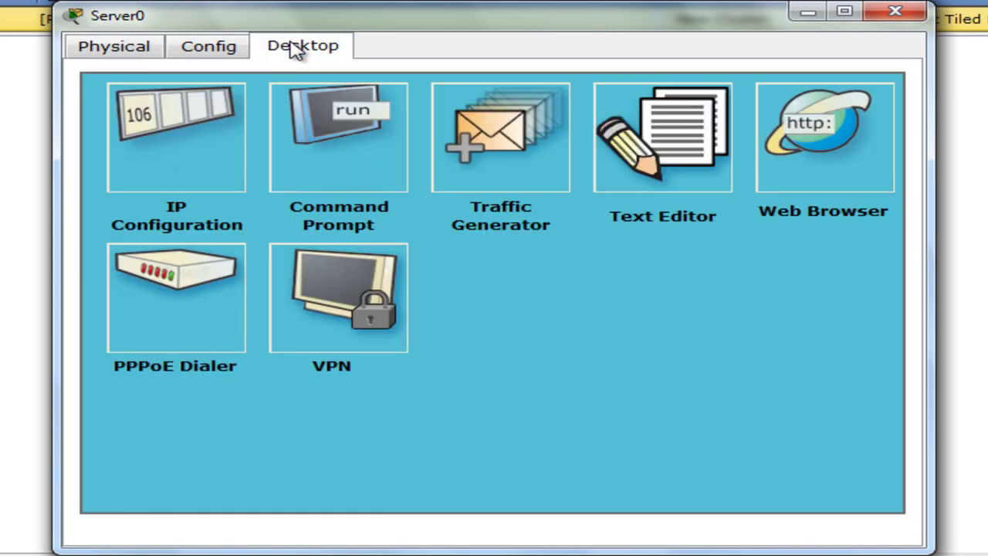
left_click(160, 168)
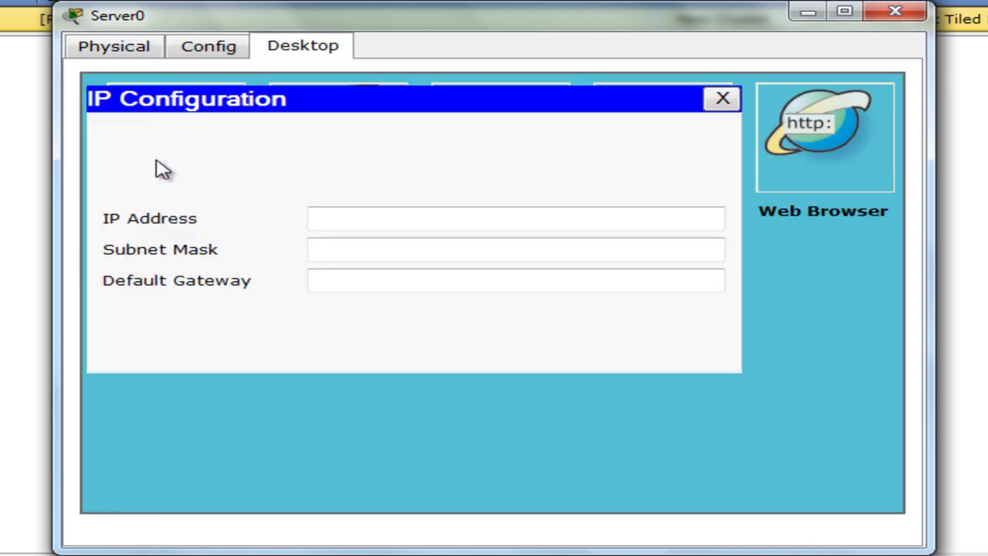
left_click(399, 216)
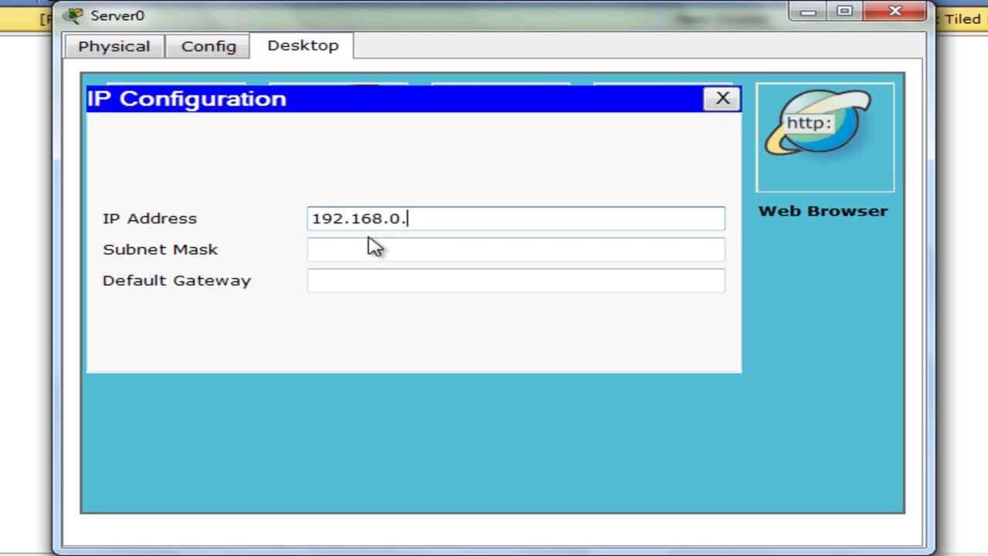
left_click_drag(423, 216, 262, 213)
left_click(361, 246)
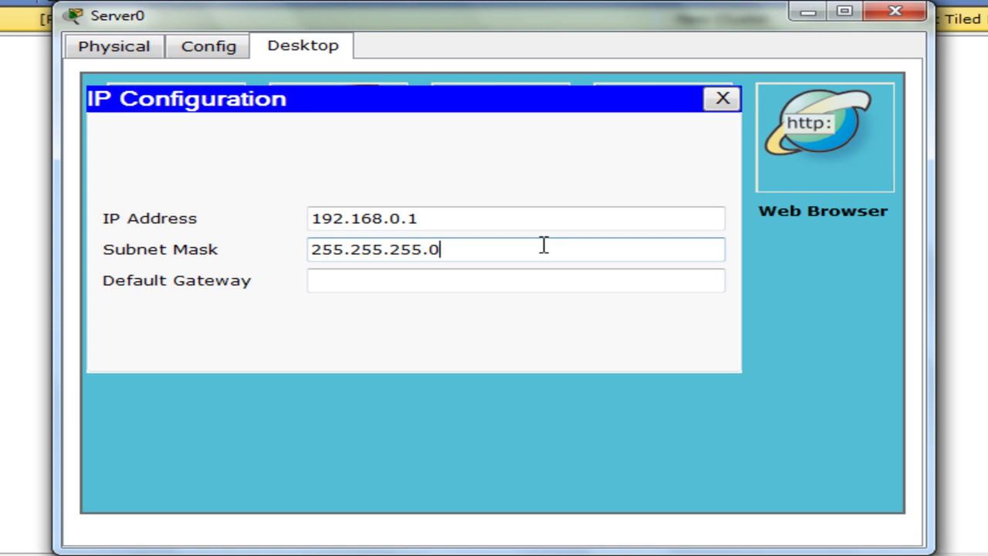
left_click(370, 288)
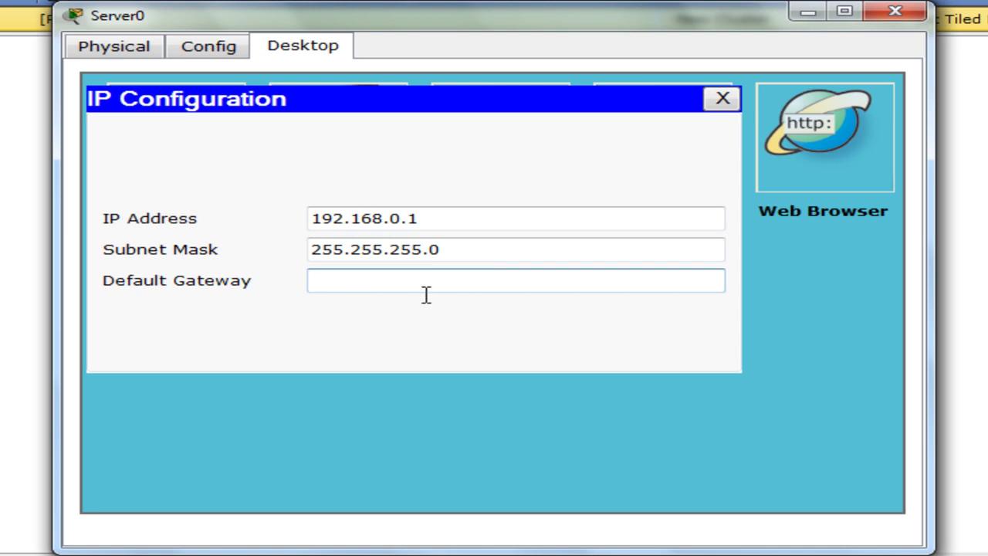
left_click(722, 100)
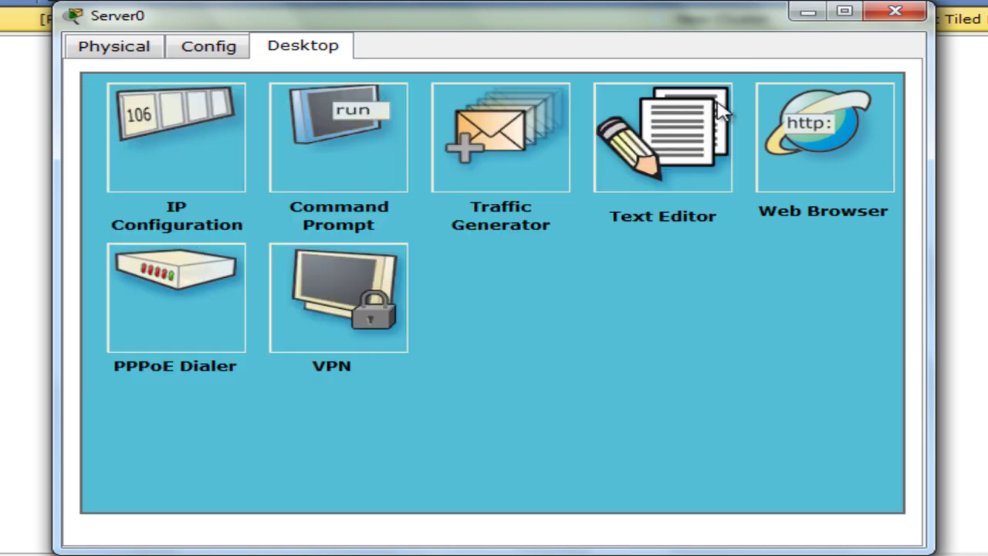
Step: Set the DNS server of Server0's DHCP pool serverPool to 192.168.0.1 and save the pool
left_click(194, 61)
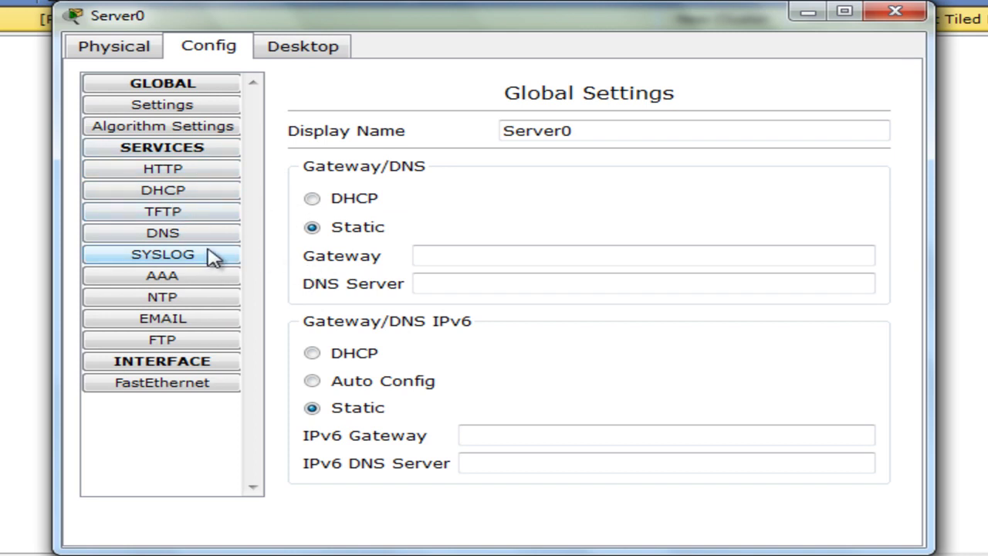
left_click(180, 199)
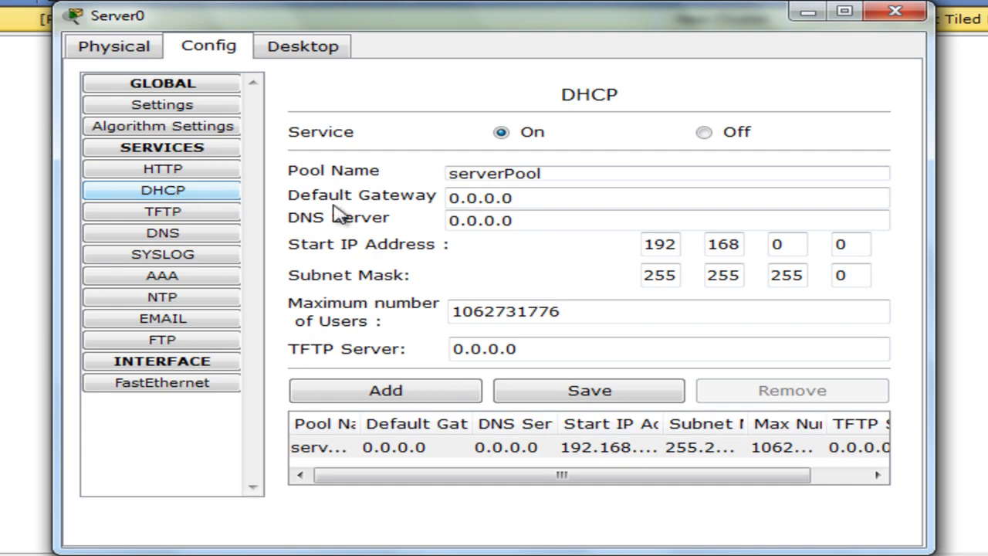
left_click(515, 221)
left_click_drag(531, 221, 351, 226)
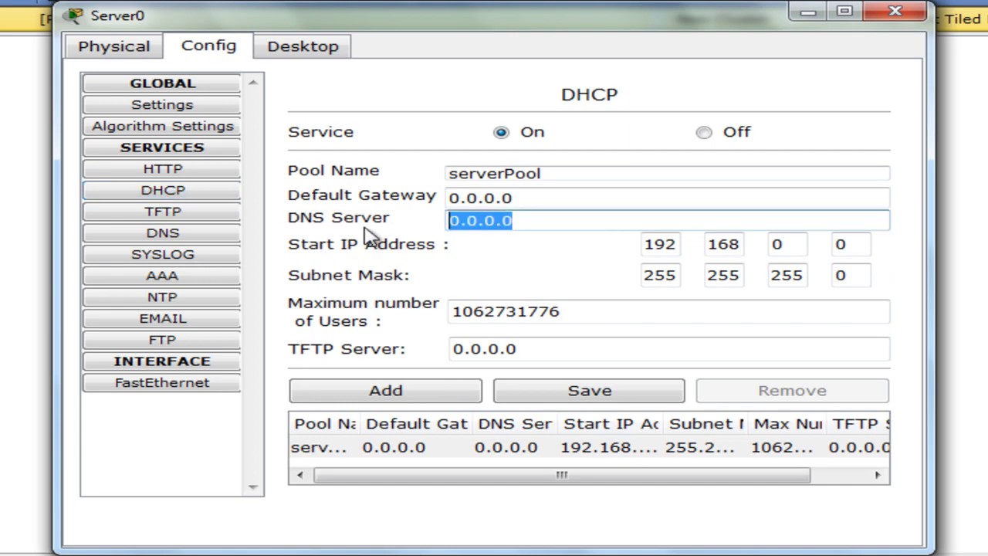
type("192.168.0.1")
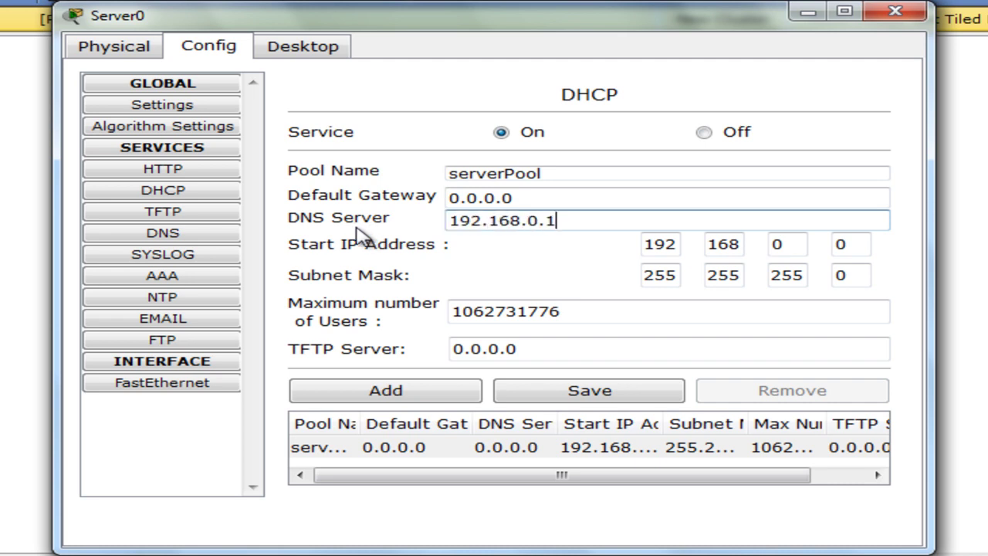
left_click(610, 396)
left_click(610, 395)
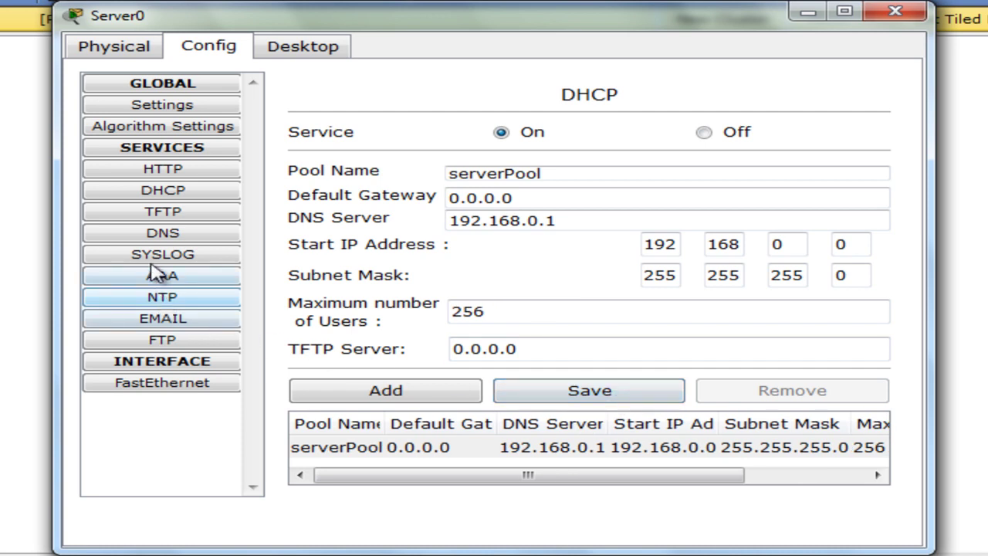
Step: Examine the DNS resource record fields and the index.html source of Server0's HTTP service
left_click(154, 236)
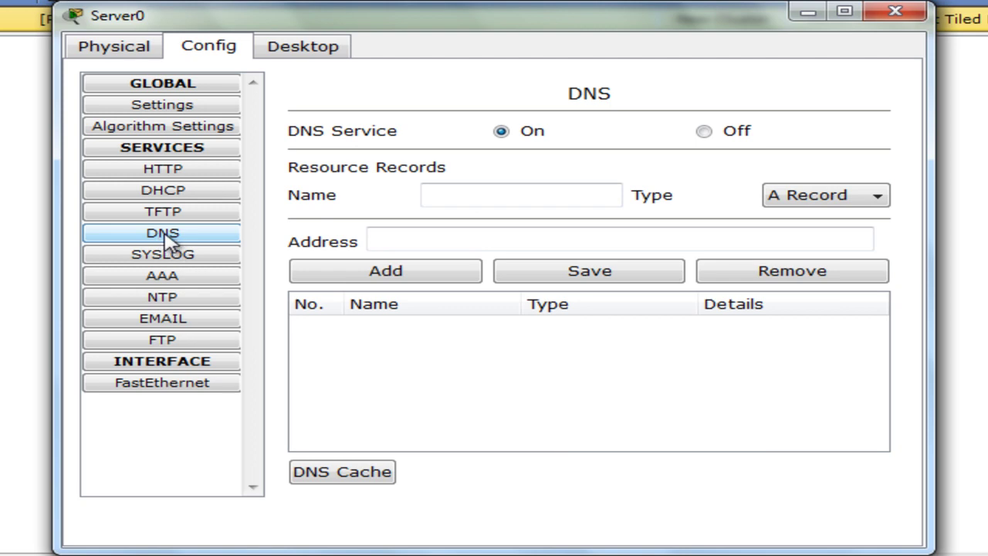
left_click(494, 197)
left_click(434, 242)
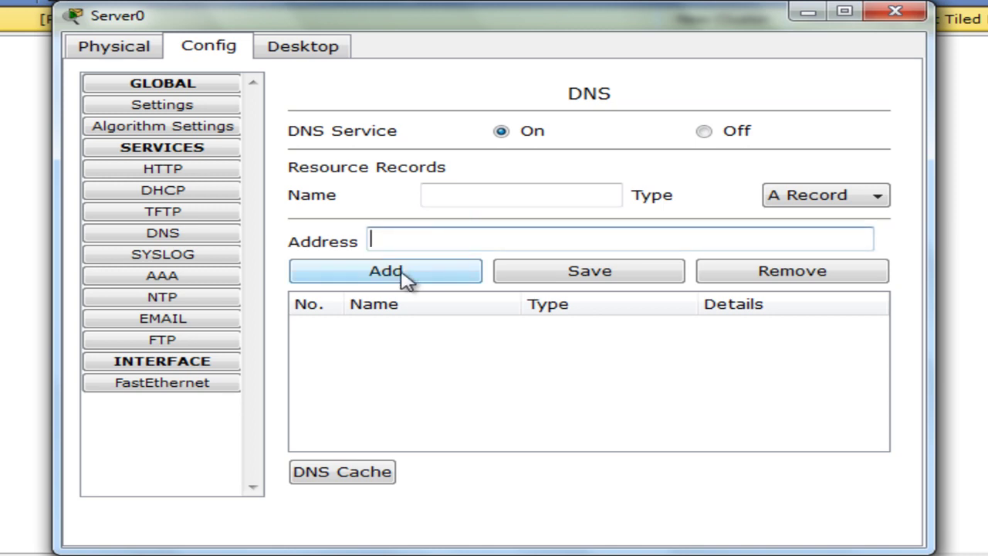
left_click(147, 170)
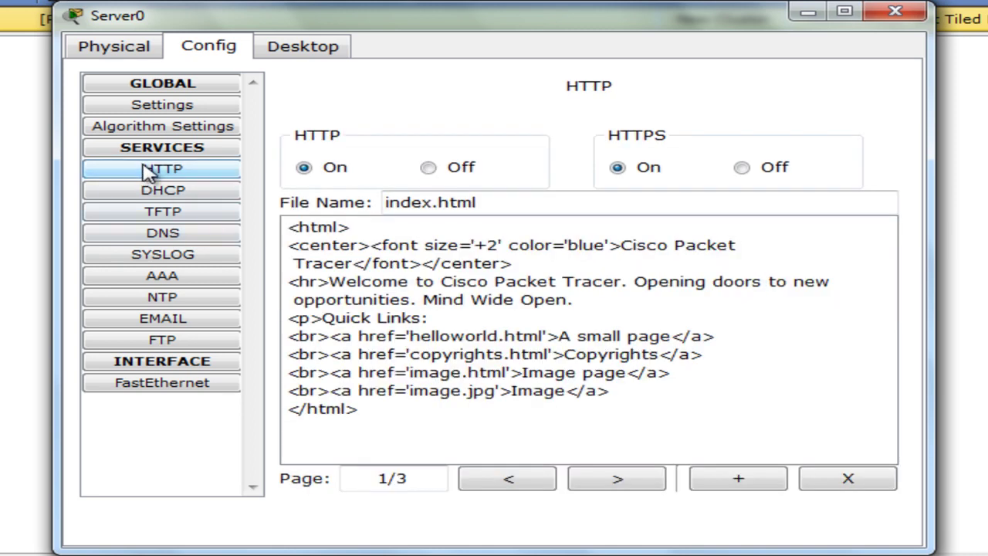
left_click_drag(292, 221, 505, 414)
left_click(483, 413)
left_click(154, 235)
left_click(461, 197)
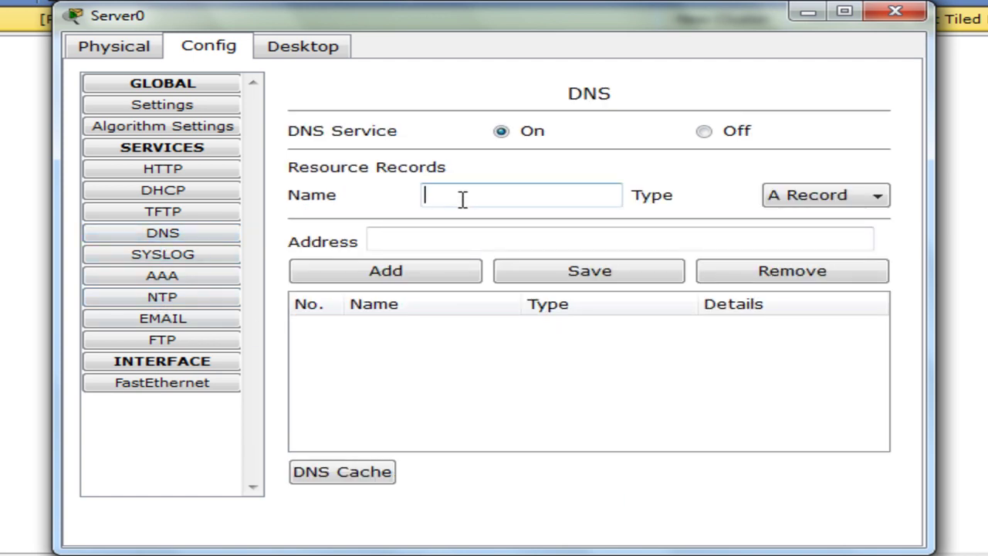
type("www.andrecisp.com")
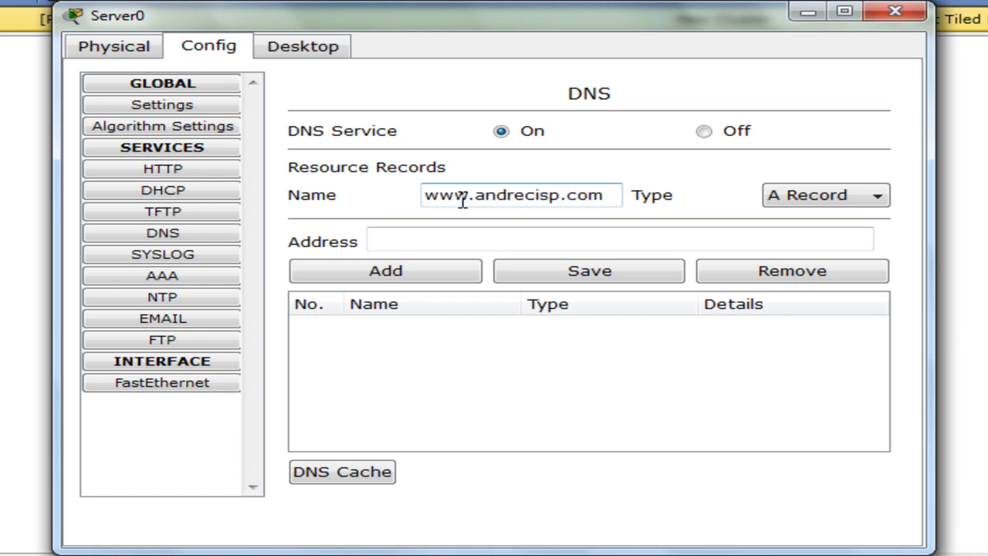
left_click(437, 238)
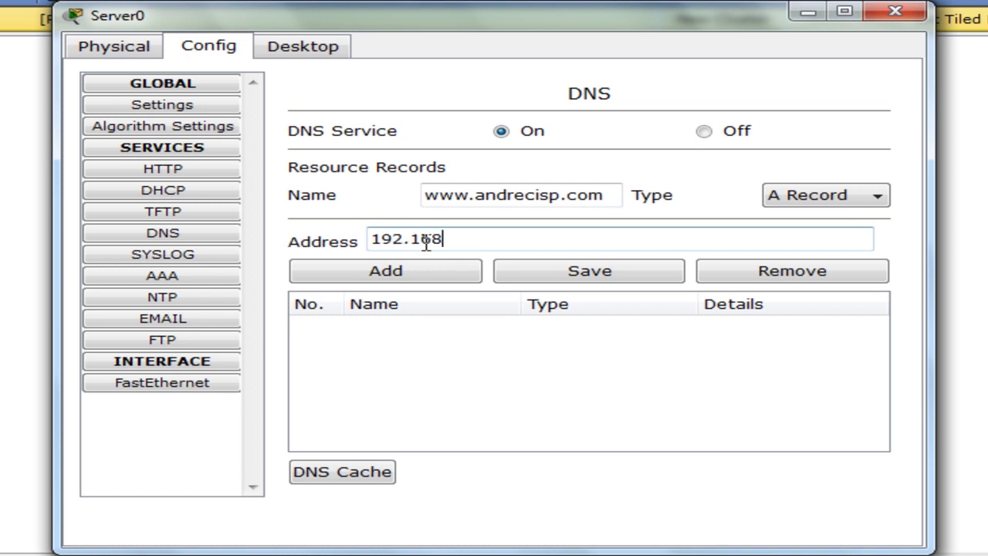
type("192.168.0.1")
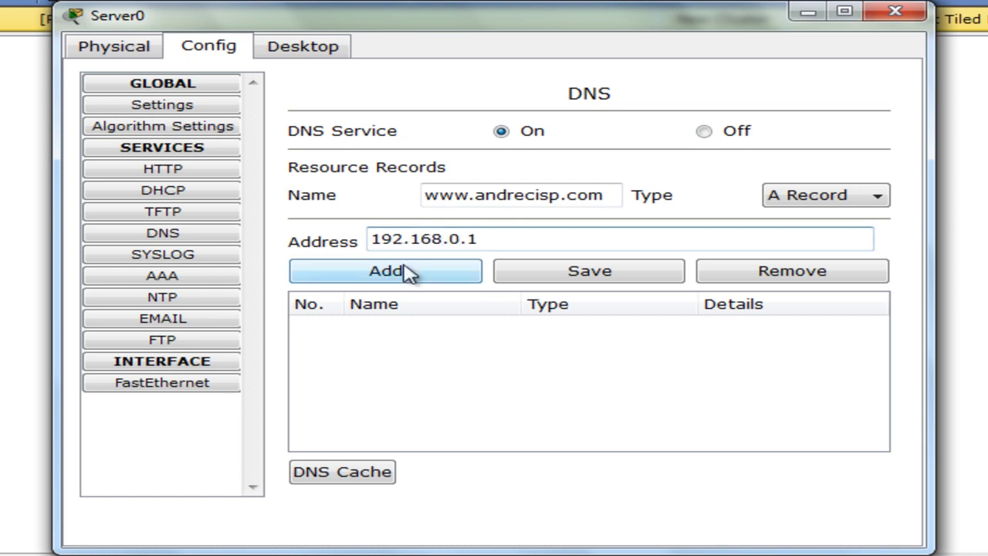
left_click(406, 272)
left_click(545, 282)
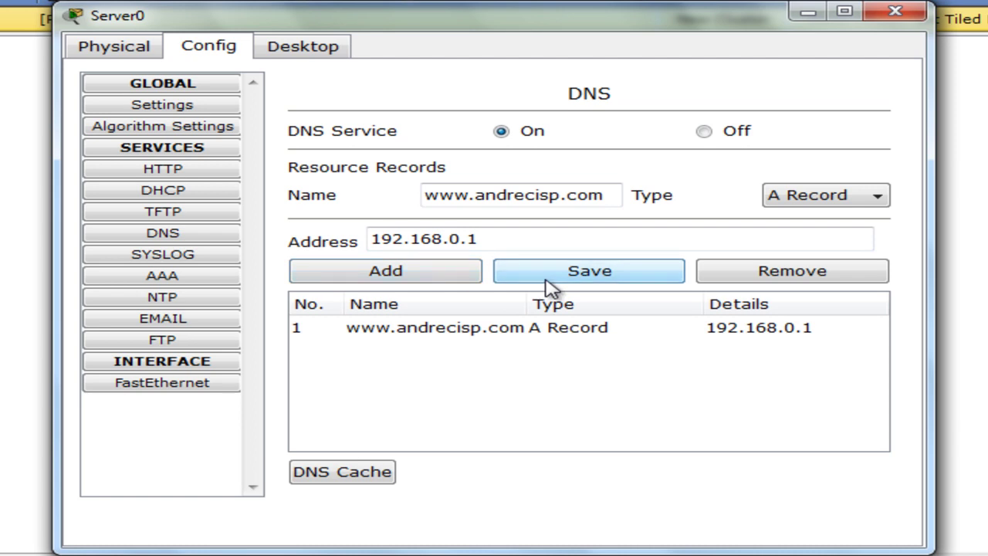
left_click(164, 172)
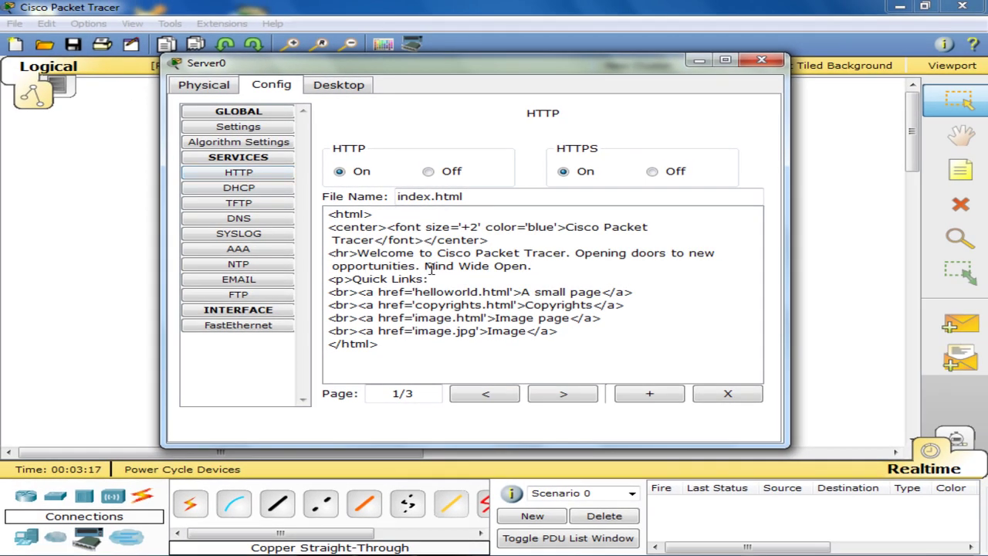
left_click(761, 60)
Step: Set the IP configuration of PC0 to DHCP
left_click(355, 344)
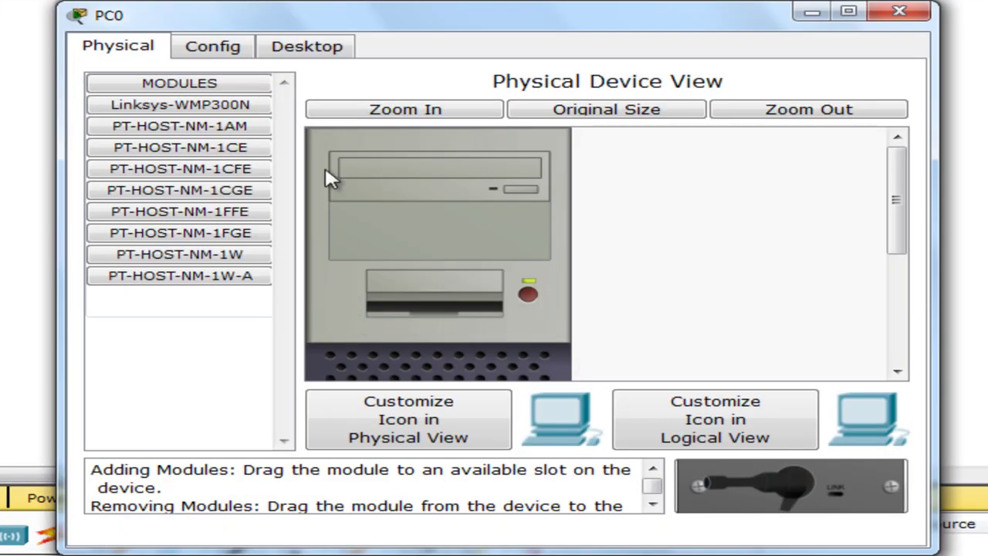
left_click(303, 48)
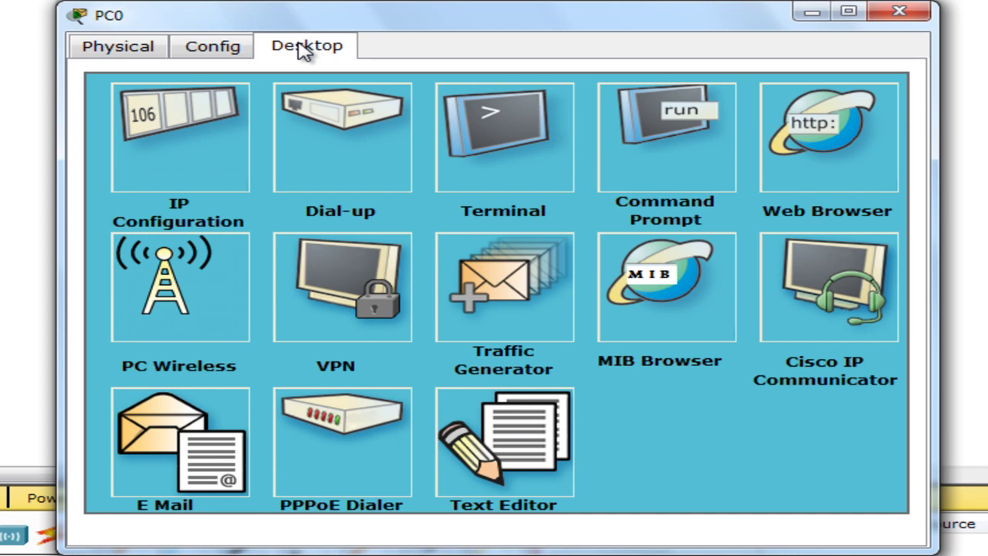
left_click(168, 155)
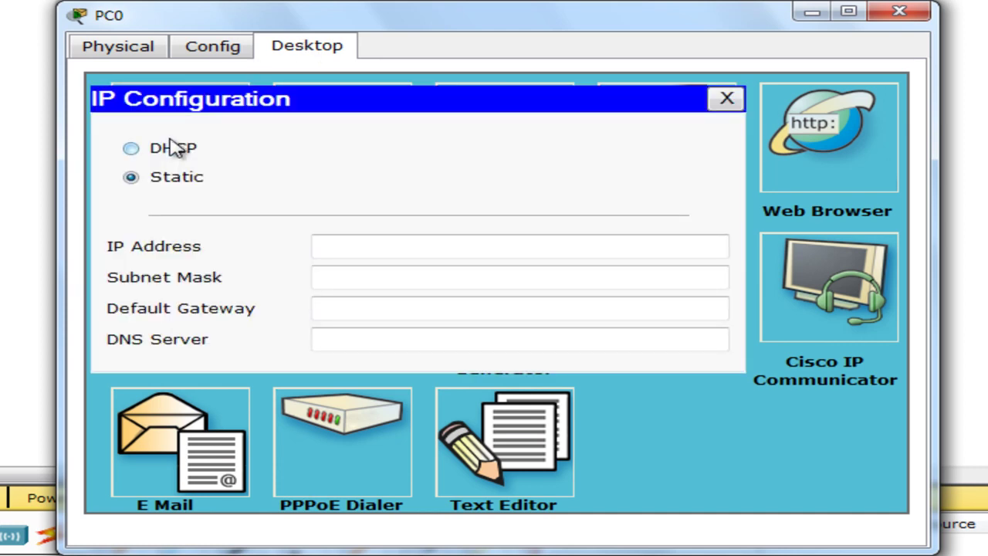
left_click(174, 149)
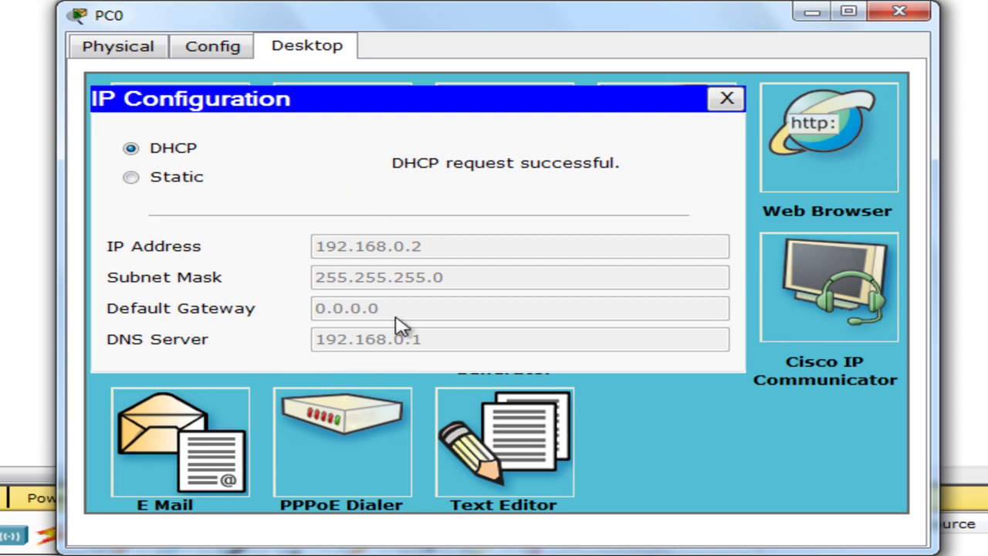
left_click(727, 99)
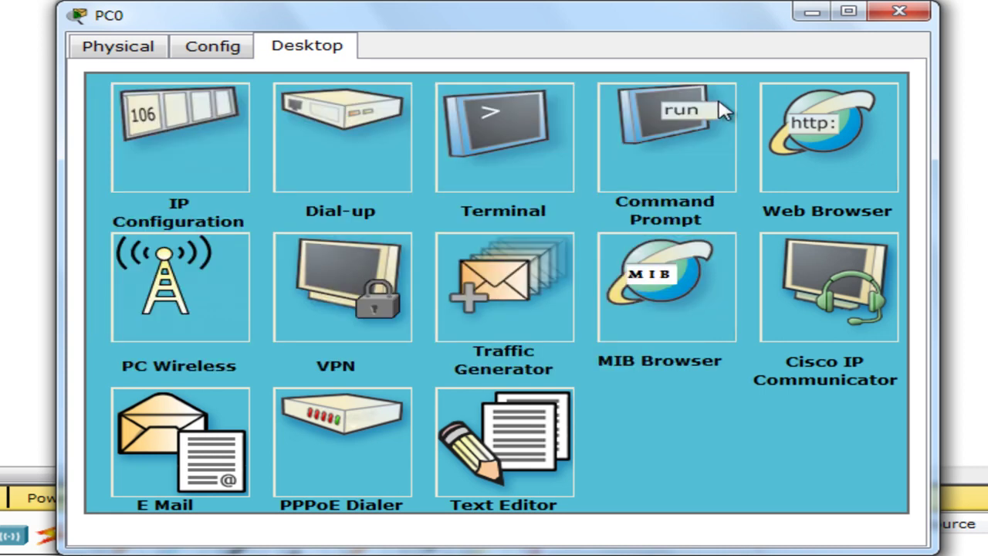
Step: Load the server's page at 192.168.0.1 in PC0's web browser
left_click(846, 136)
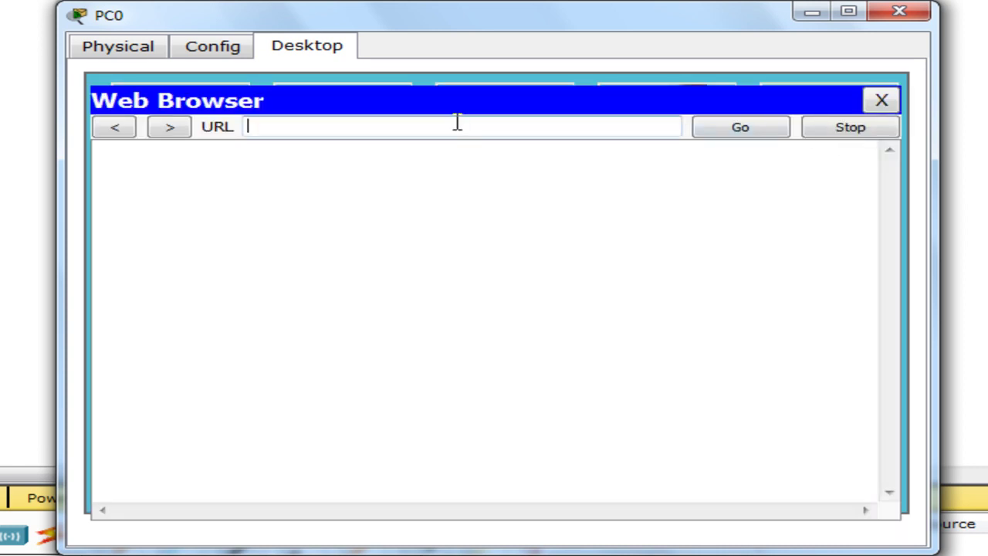
type("192.168.0.")
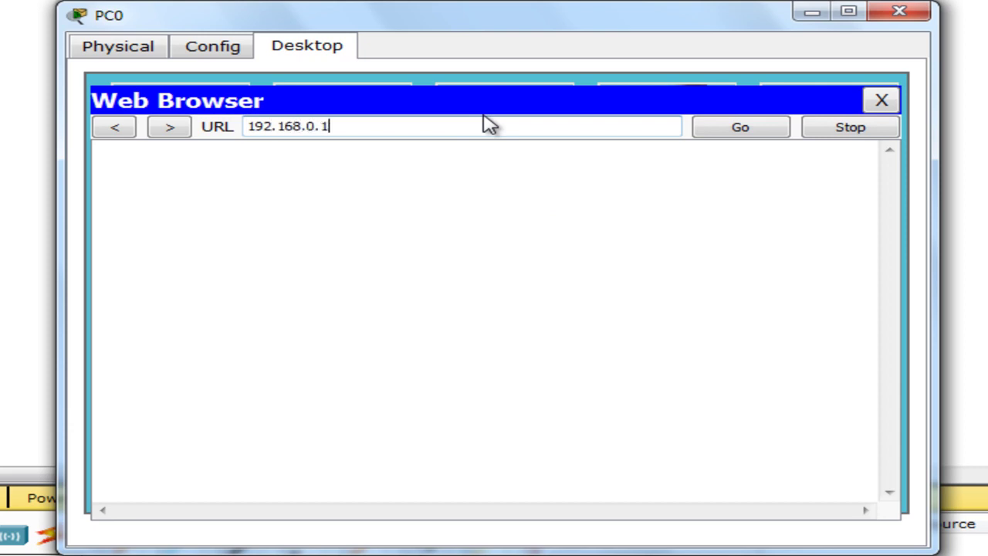
type("1")
key("Return")
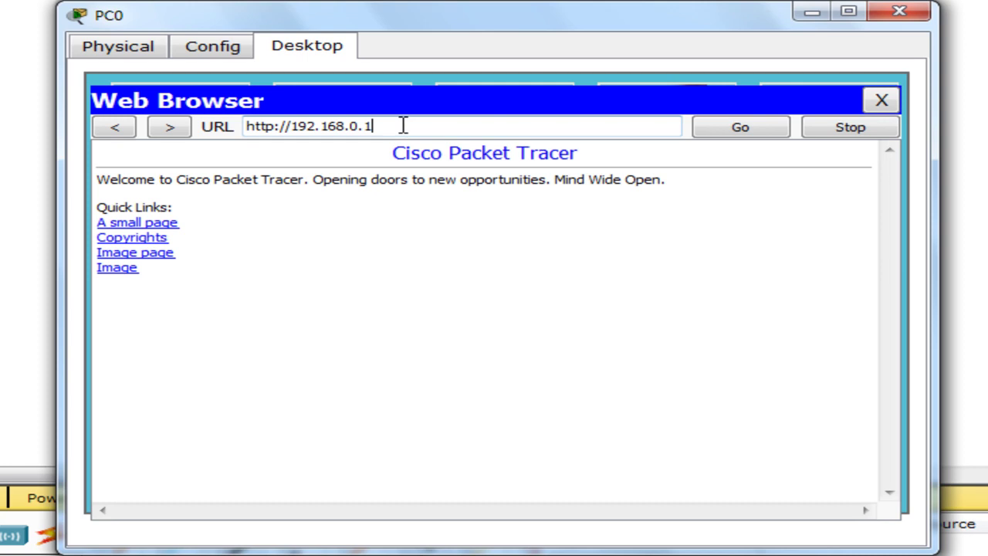
left_click_drag(404, 126, 134, 137)
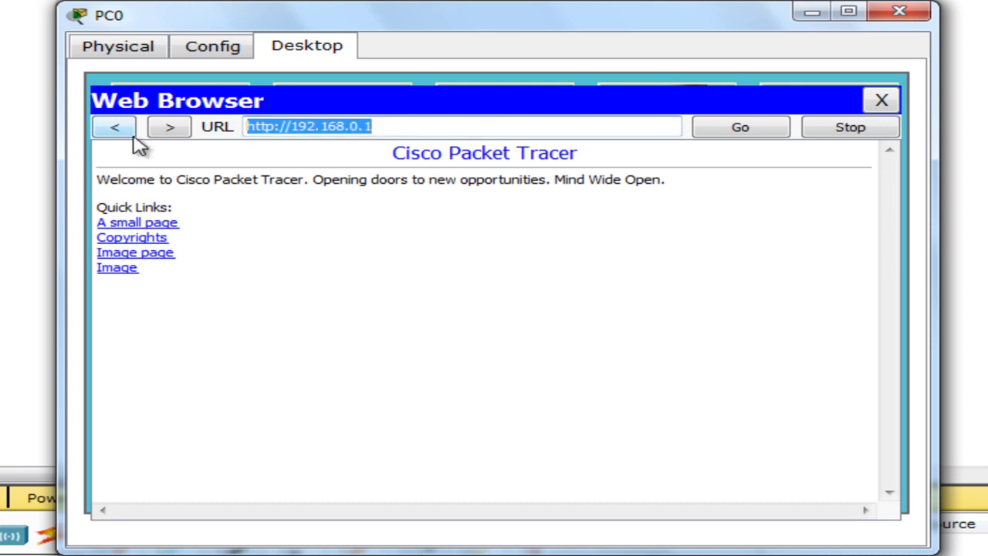
type("www.andre")
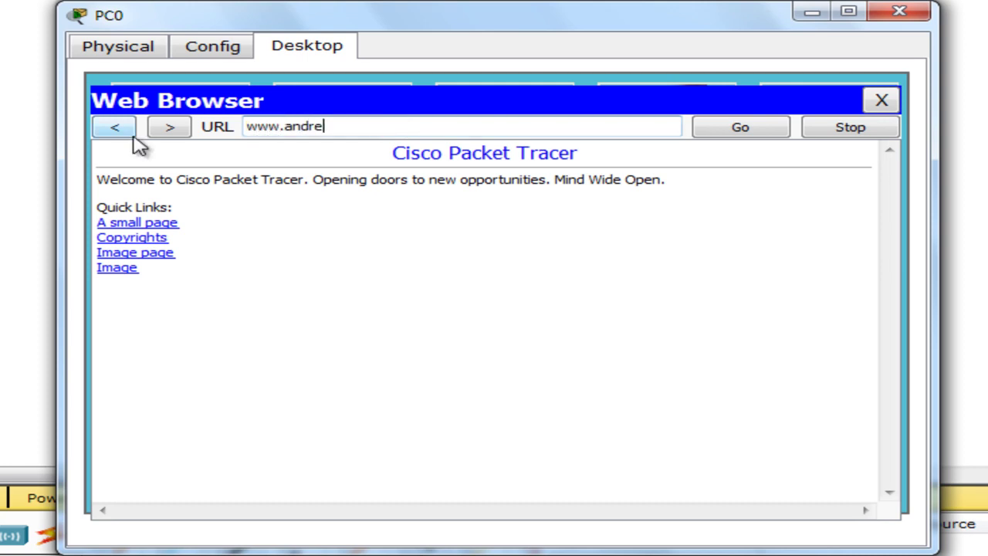
type("cisp.com")
key("Return")
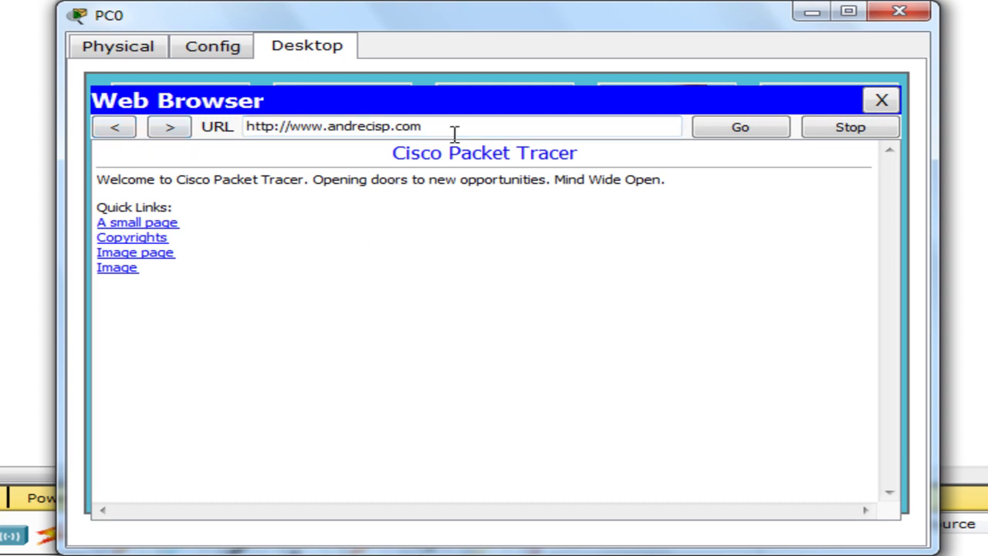
left_click(880, 101)
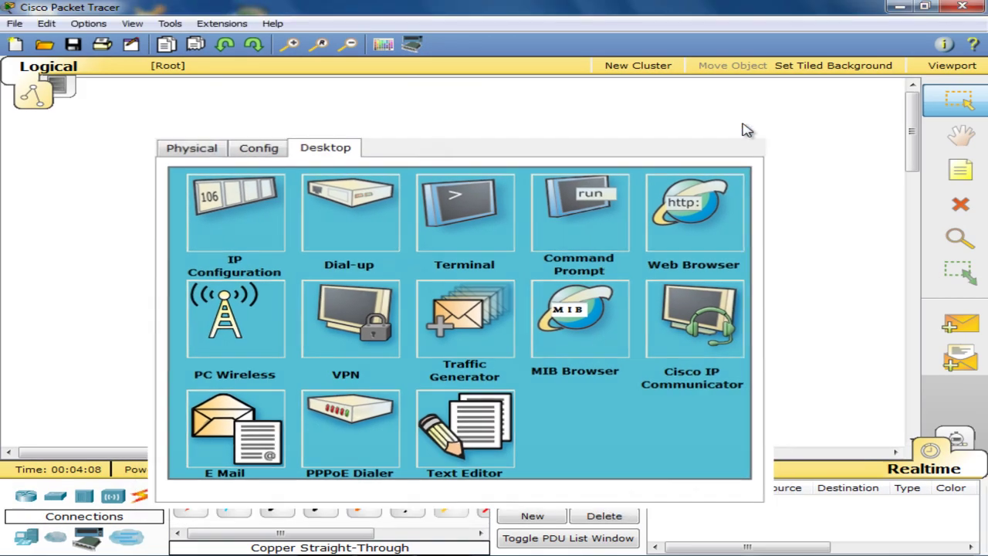
left_click(747, 129)
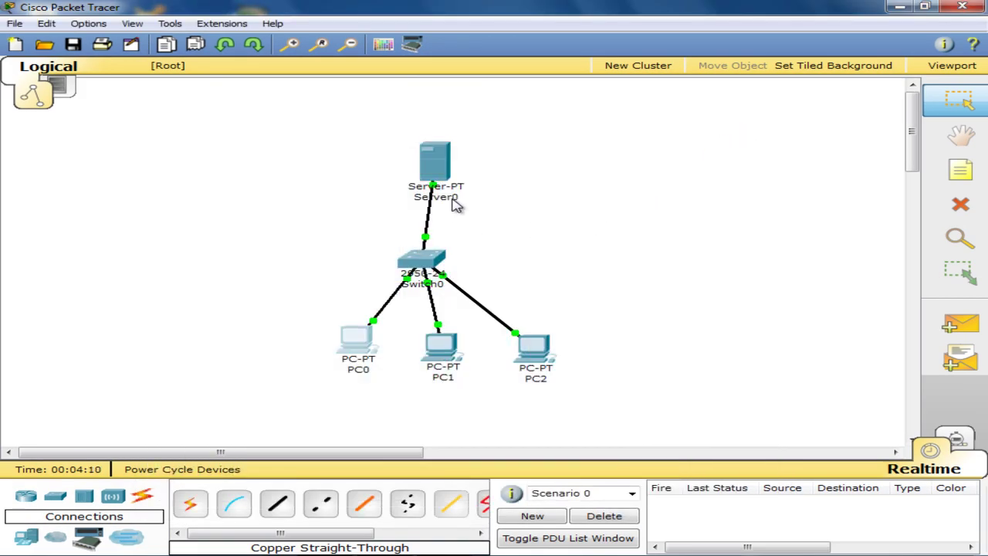
Step: Insert the line <body bgcolor="yellow"> below the <html> tag in index.html of Server0's HTTP service
left_click(436, 166)
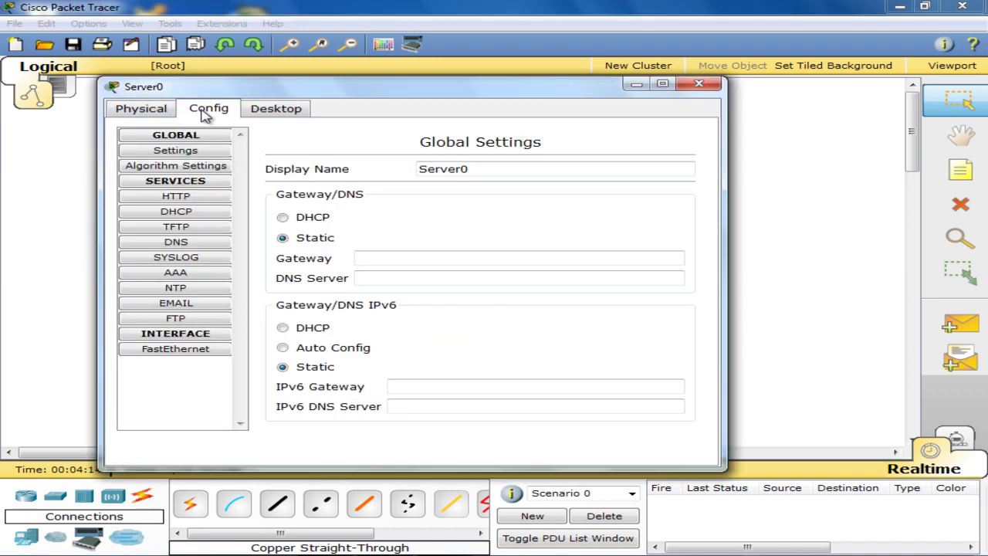
left_click(189, 199)
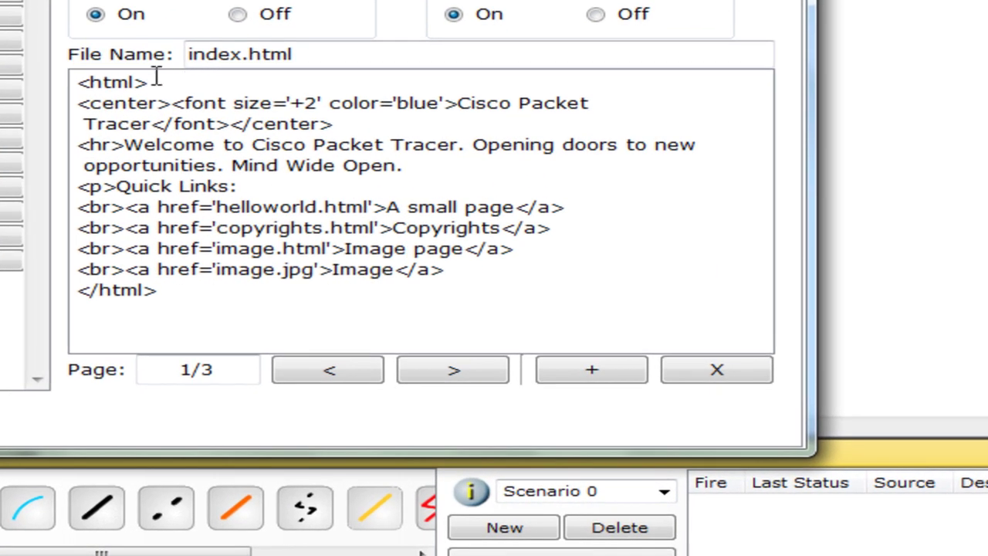
left_click(207, 81)
key("Return")
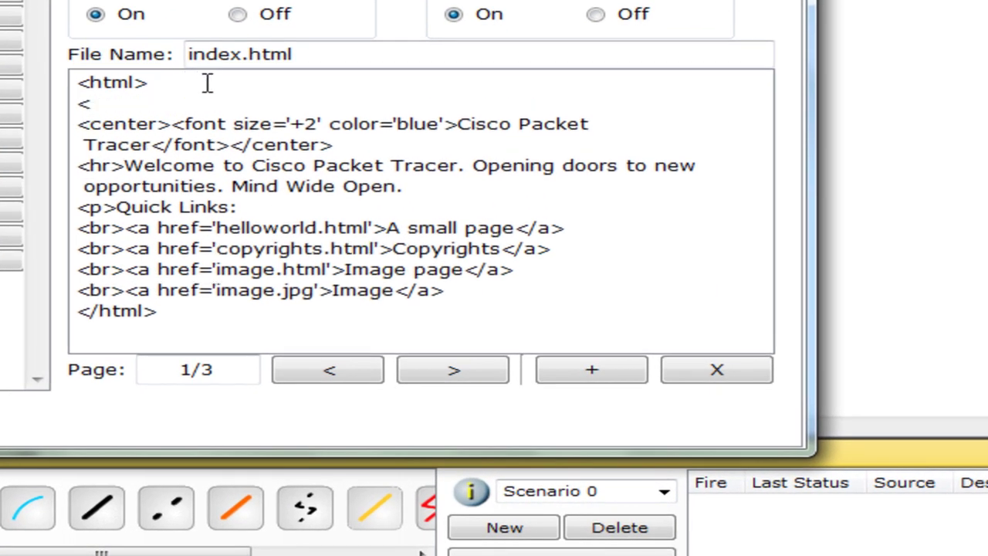
type("<body bfco")
key("BackSpace")
key("BackSpace")
key("BackSpace")
type("gcolor=\"yellow\">")
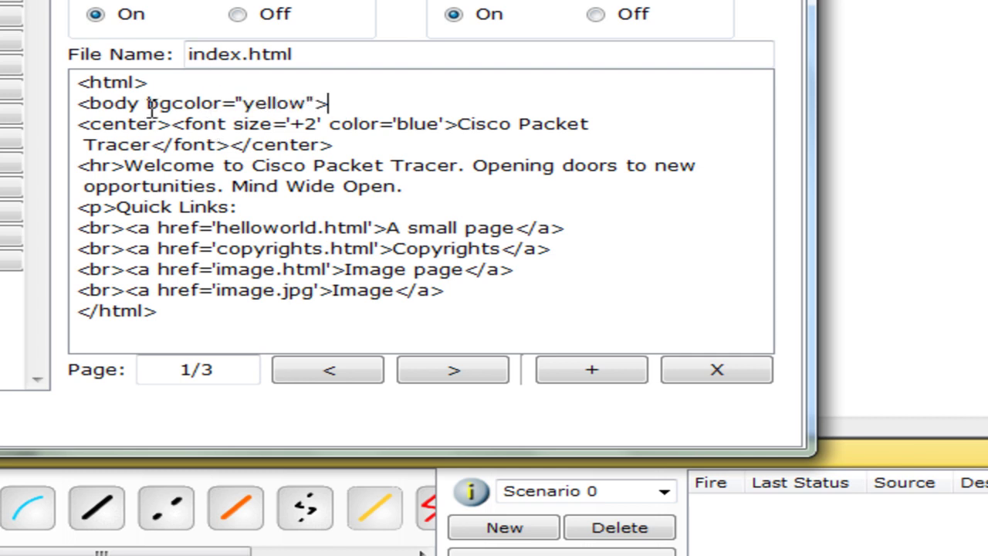
Step: Set the index.html heading's font size to +4 and replace its text with "Site Prof." followed by the professor's name
left_click(172, 122)
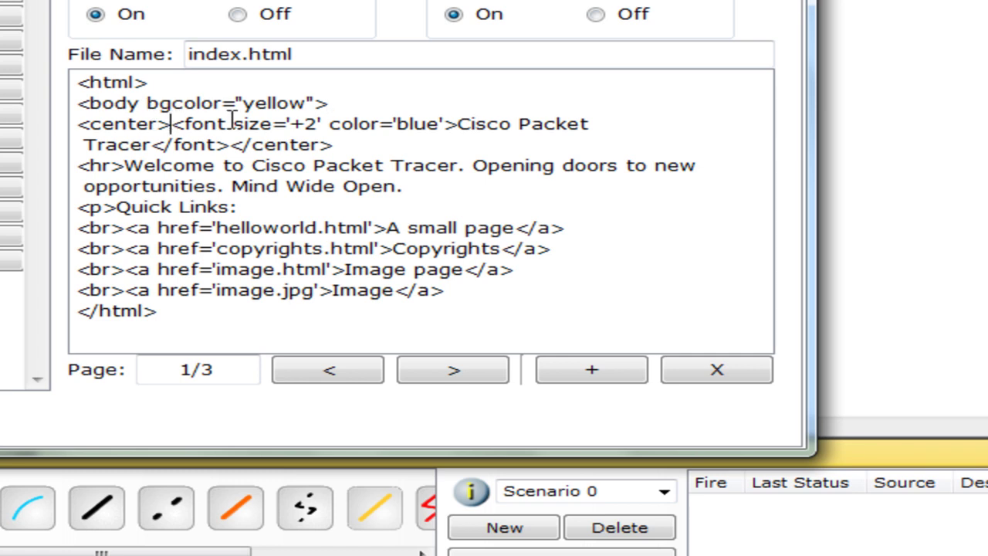
double_click(309, 124)
type("4")
left_click_drag(458, 123, 162, 147)
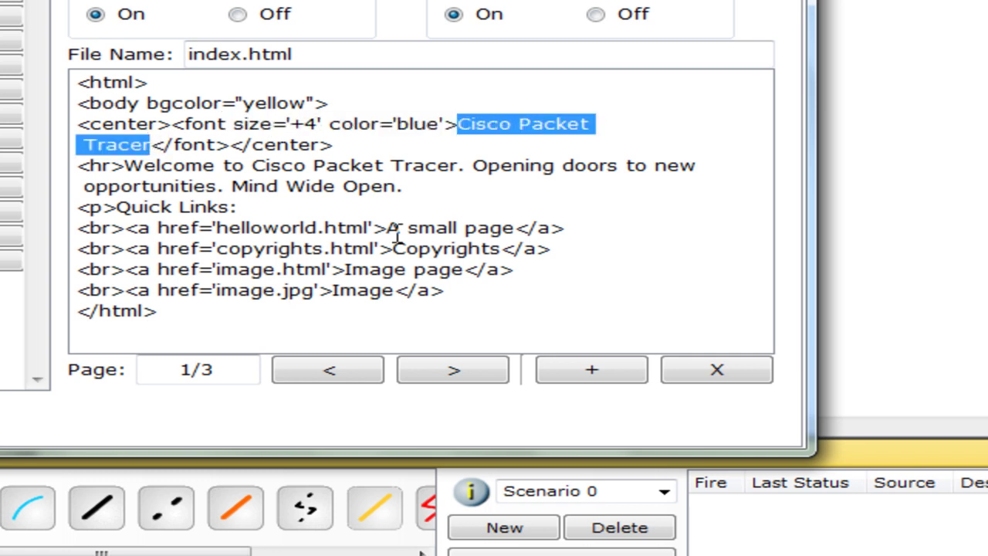
type("Site Prof. Andre C")
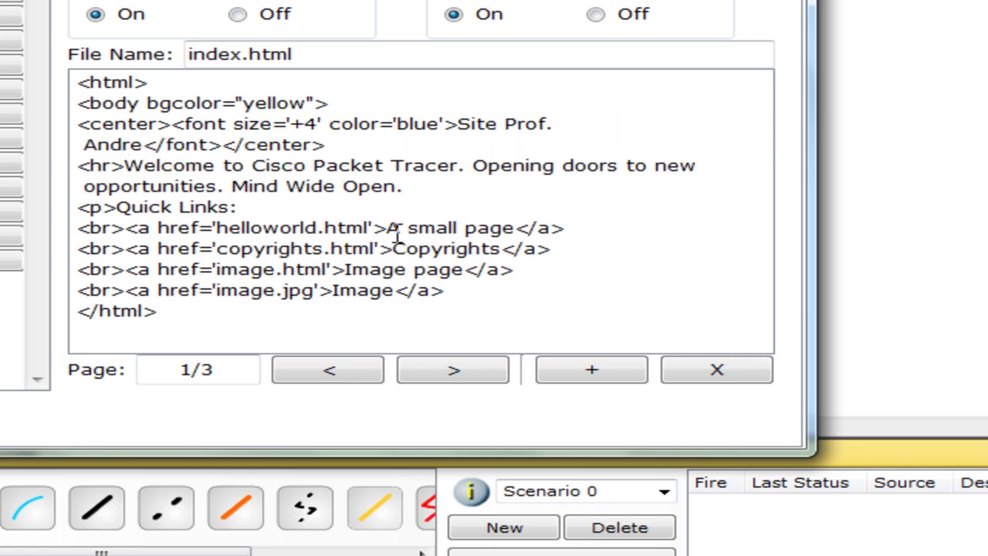
type("isp")
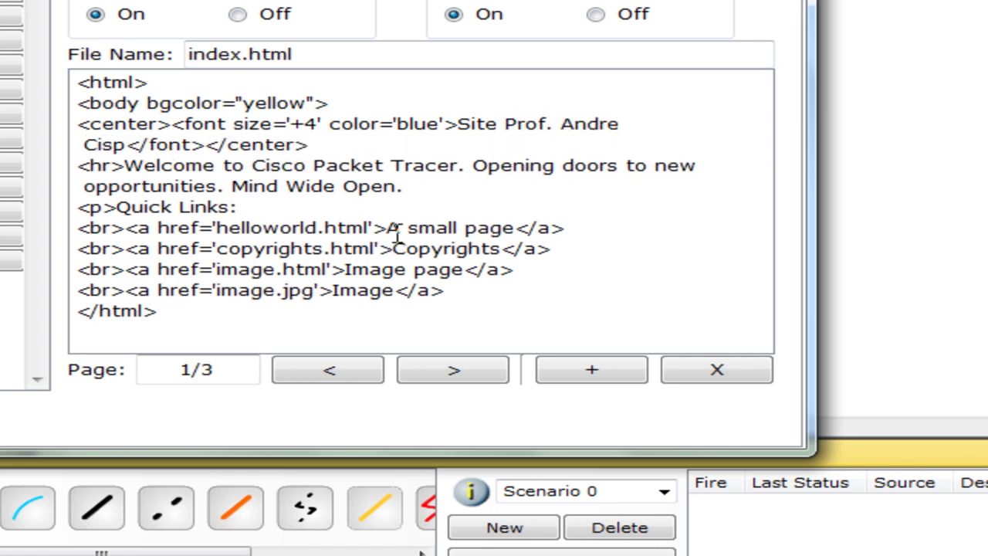
Step: Replace the welcome text after the <hr> tag in index.html with "Seja Bem Vindo" and close Server0's window
left_click_drag(126, 165, 400, 185)
type("Seja")
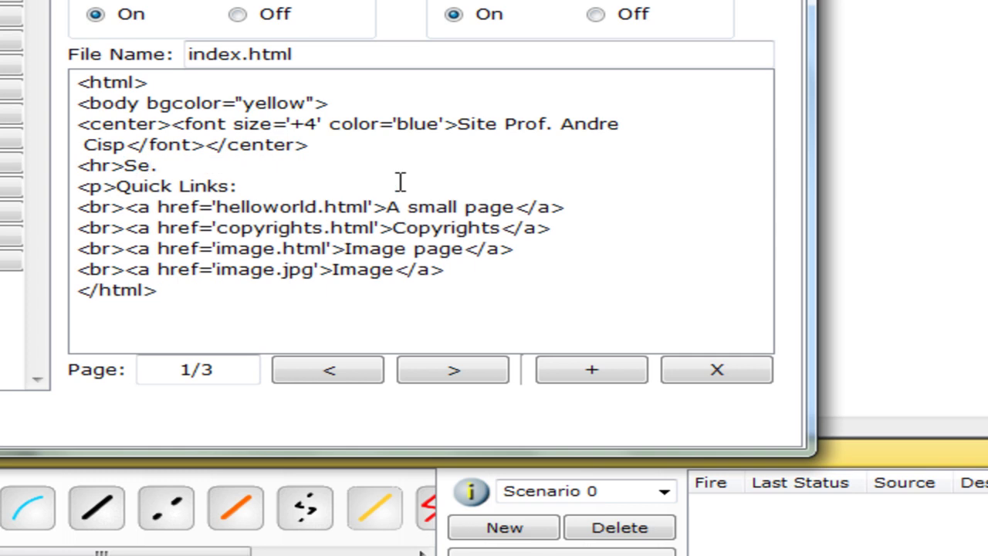
type(" Bem Vindo")
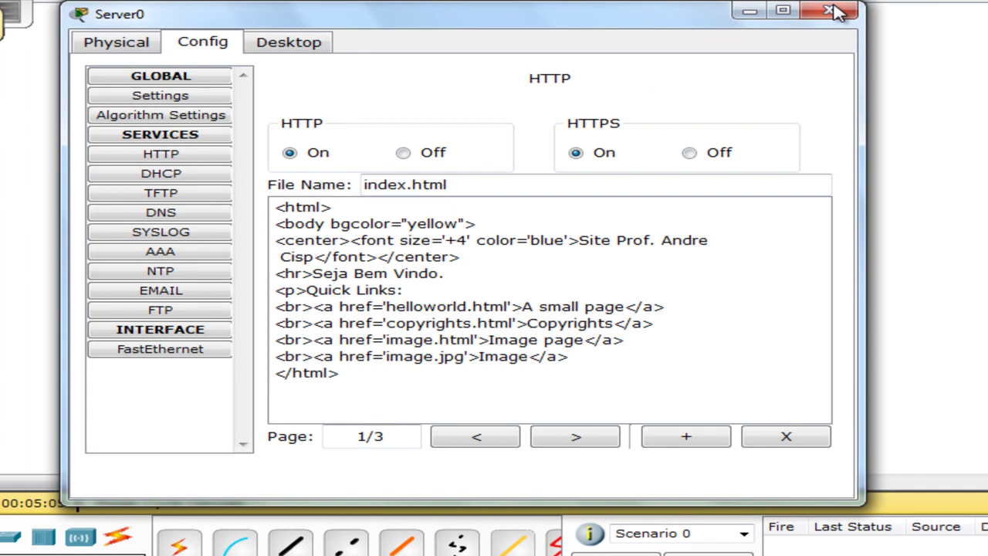
left_click(841, 22)
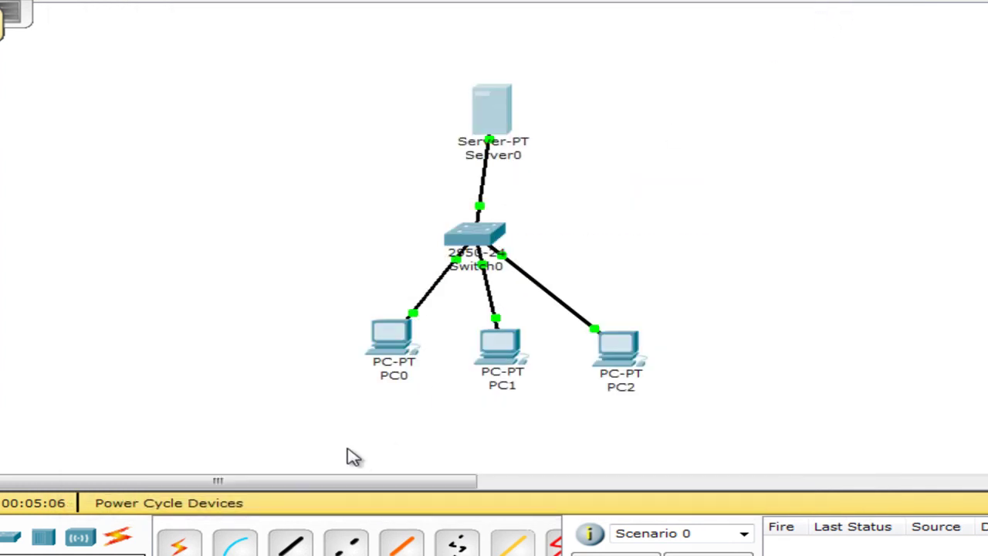
left_click(388, 345)
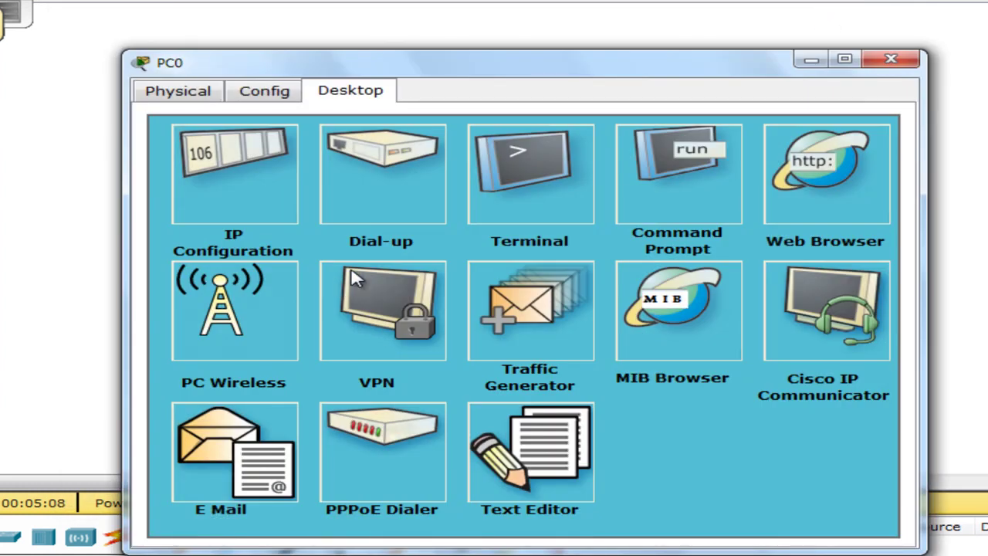
left_click(831, 195)
left_click(353, 166)
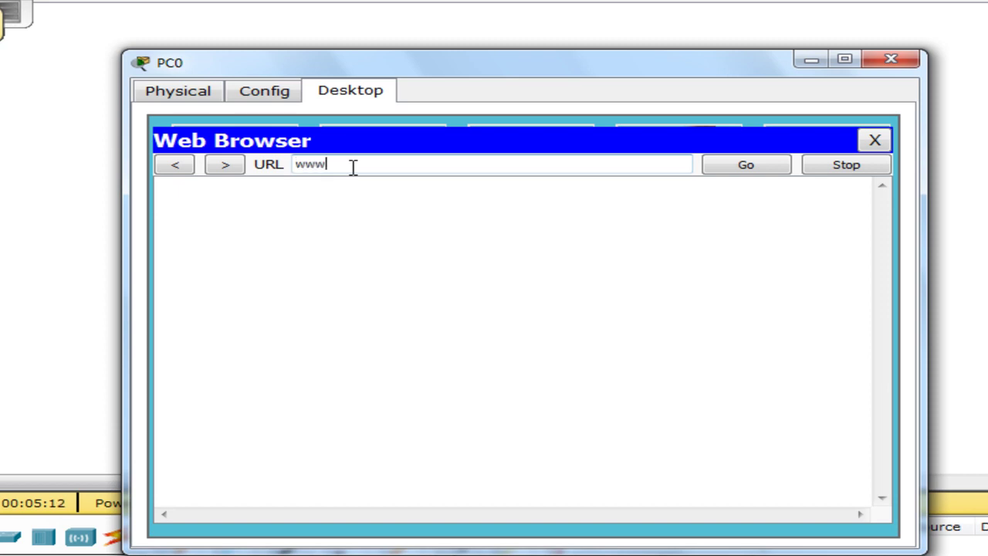
type("www.andrecisp.com")
key("Return")
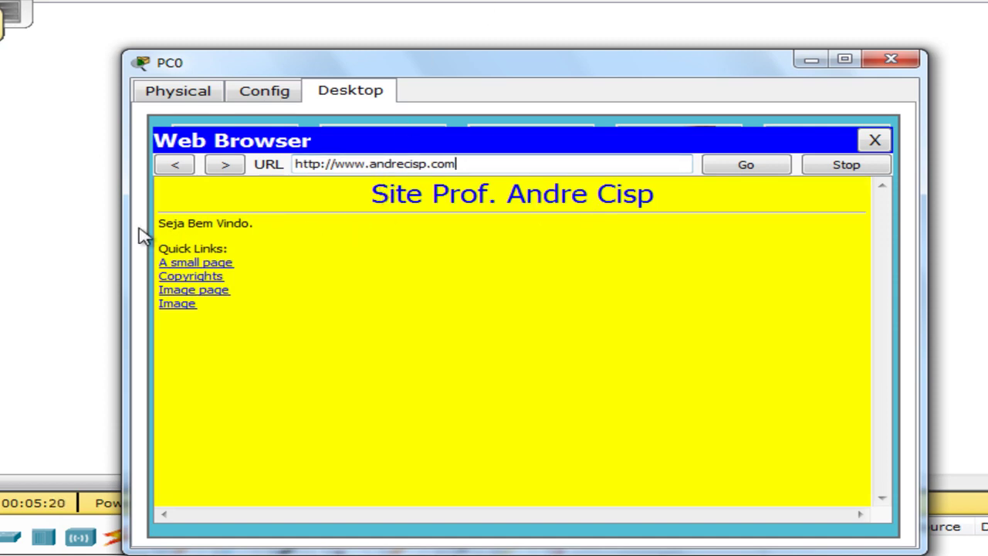
Step: Follow the "A small page" link, return to index.html, and close PC0's window
left_click(190, 267)
left_click(177, 201)
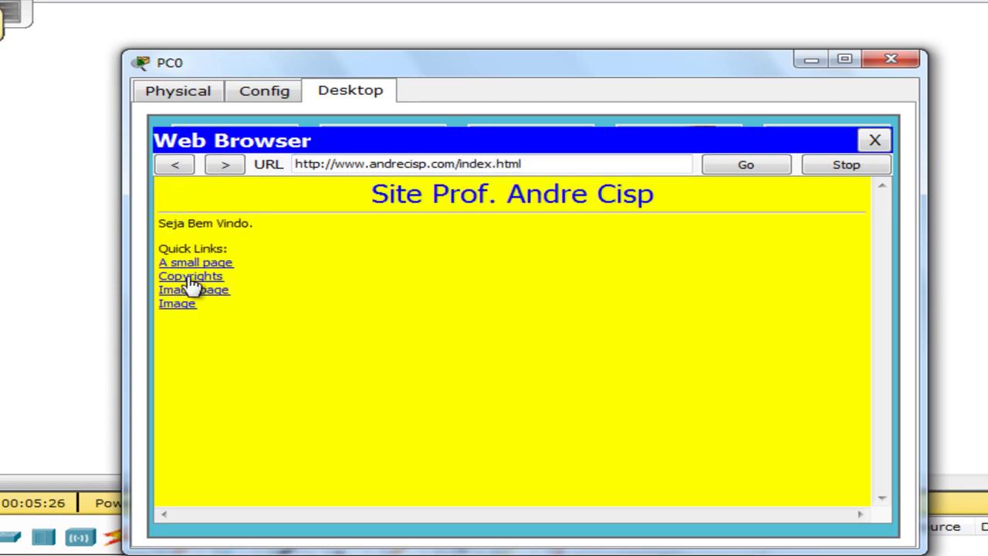
left_click(901, 65)
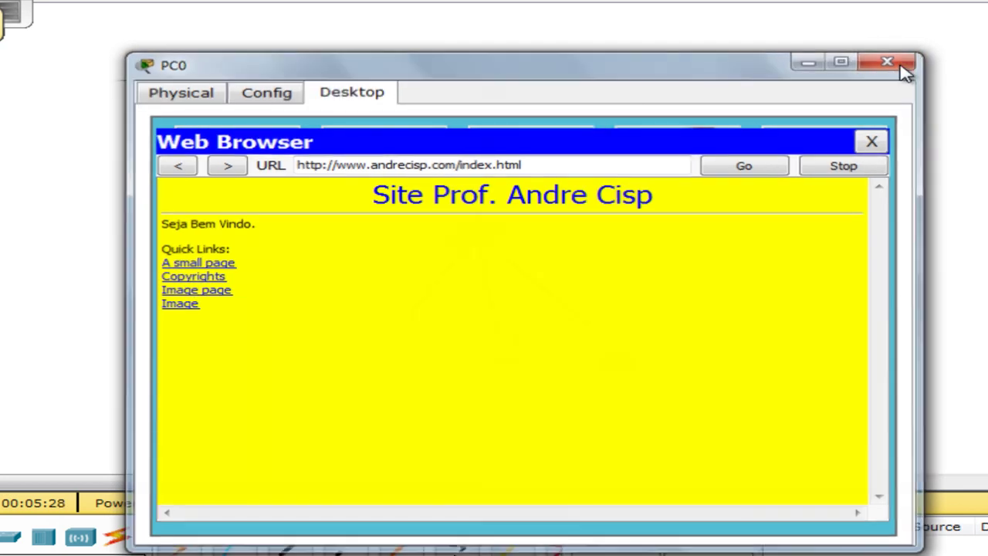
Step: Set PC1's IP configuration to DHCP and close the configuration dialog
left_click(494, 369)
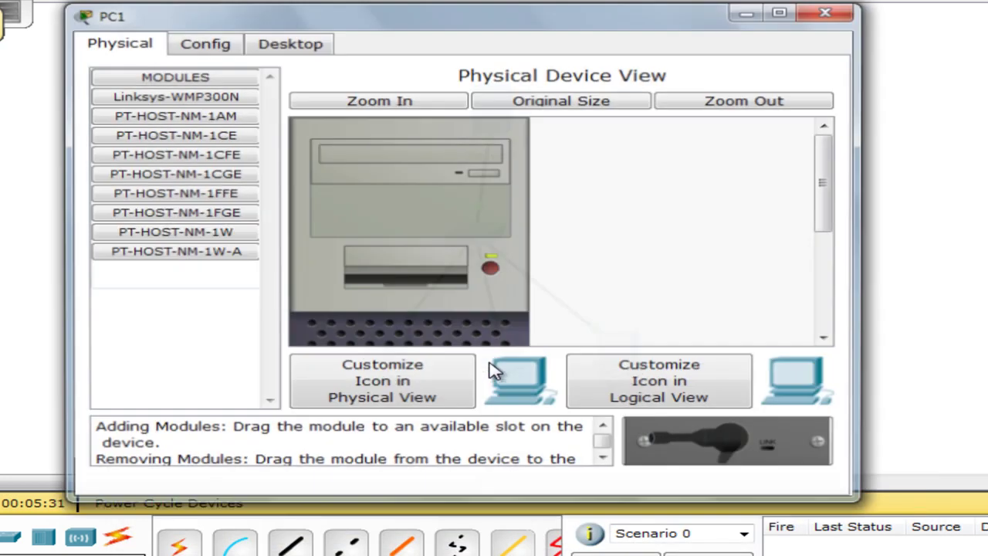
left_click(270, 43)
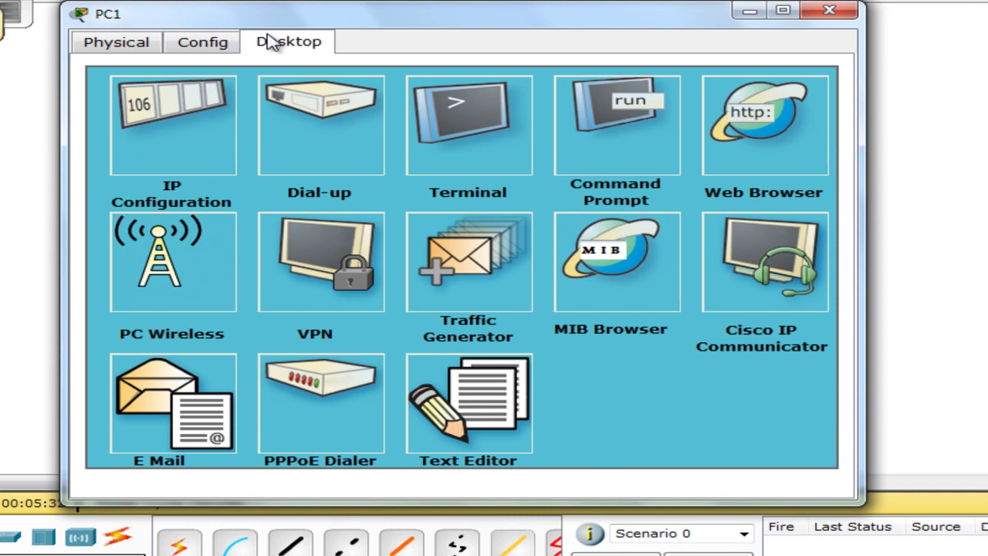
left_click(183, 111)
left_click(158, 137)
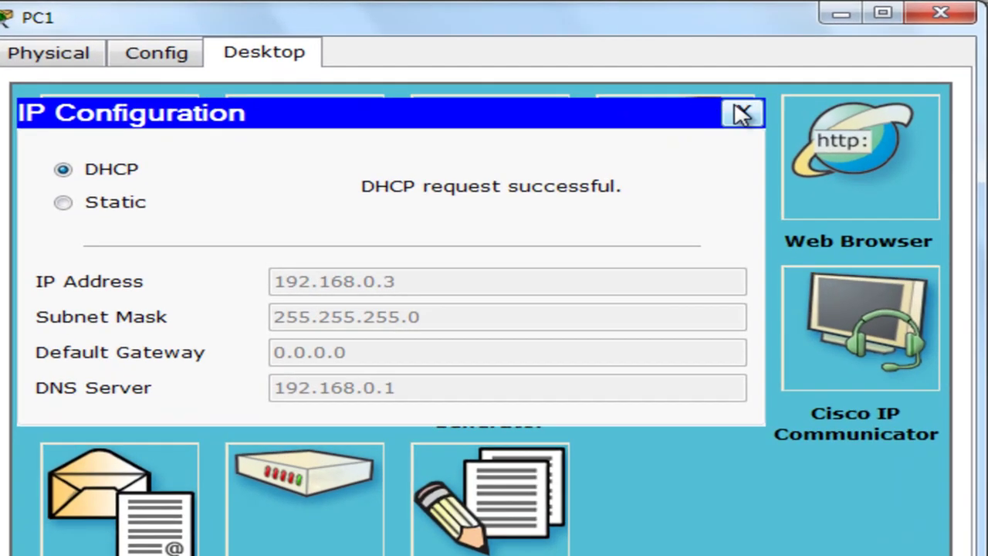
left_click(742, 114)
left_click(881, 141)
left_click(340, 144)
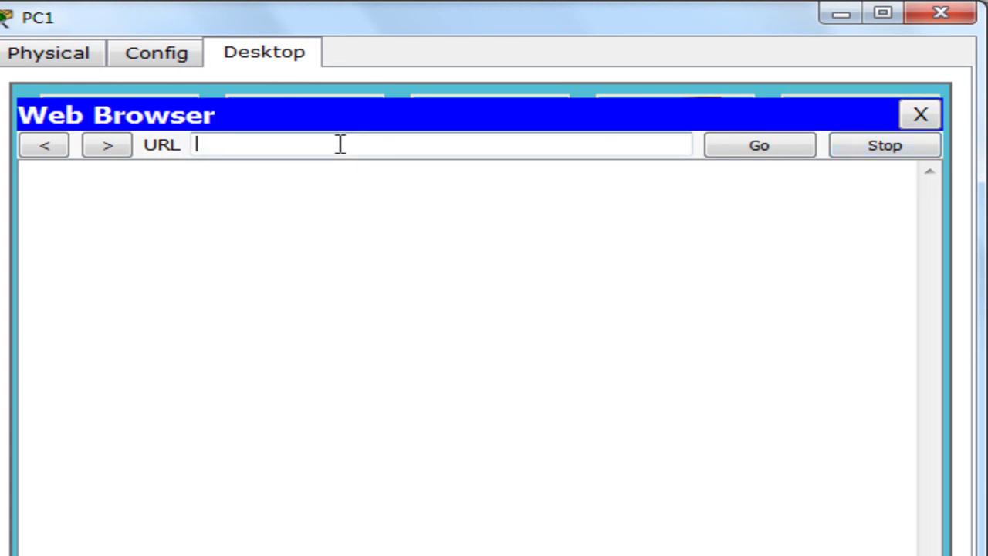
type("www.andrecisp")
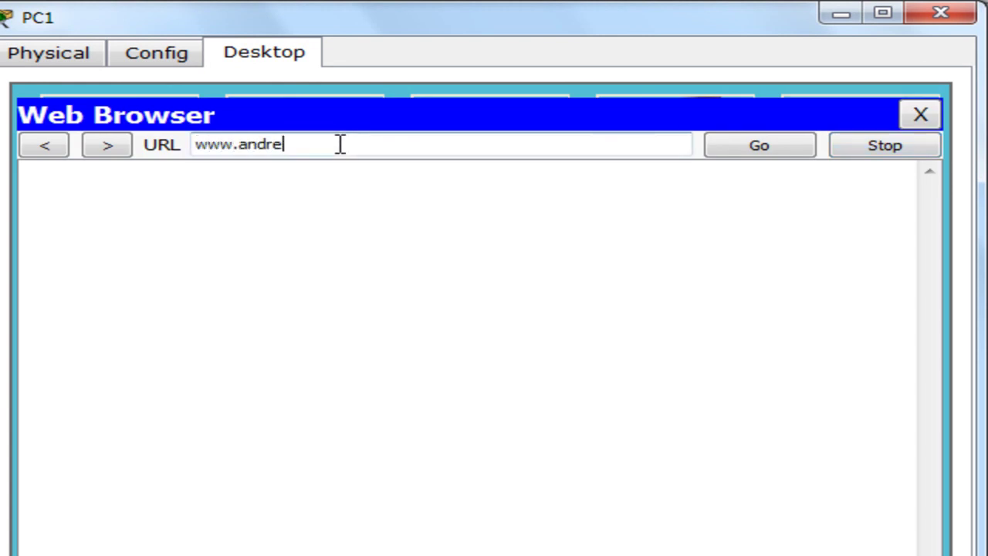
type(".com")
key("Return")
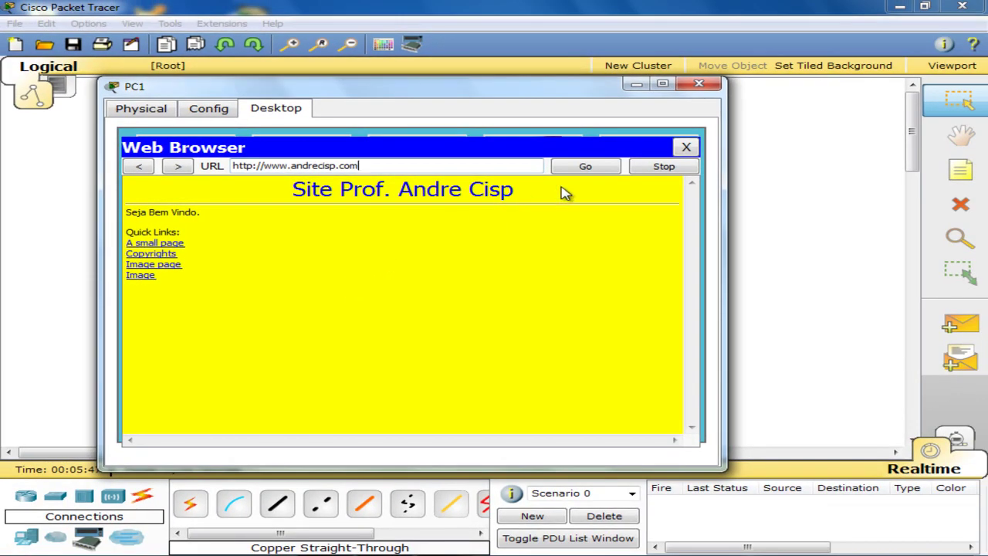
left_click(687, 146)
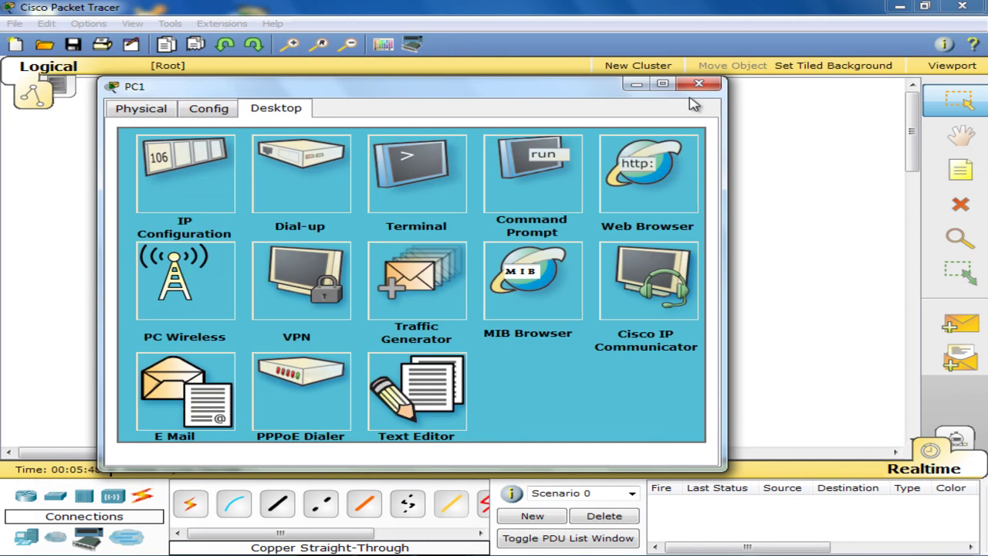
left_click(698, 84)
Step: Set PC2's IP configuration to DHCP and close PC2's window
left_click(531, 351)
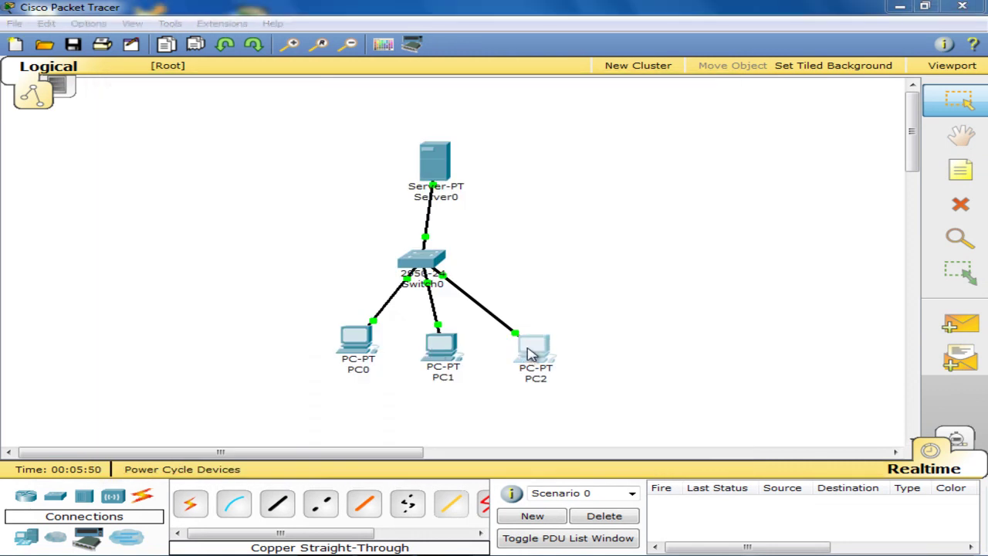
left_click(224, 71)
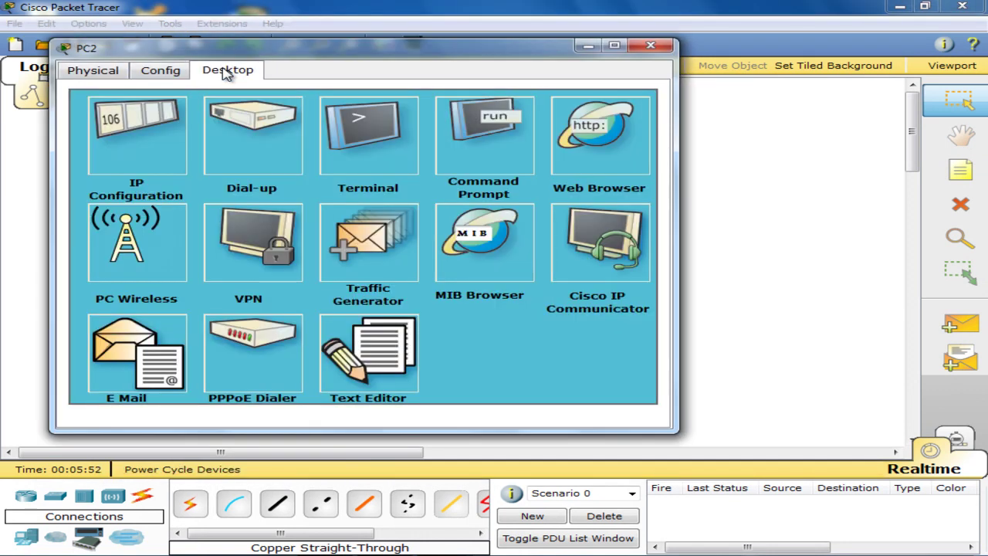
left_click(139, 152)
left_click(140, 142)
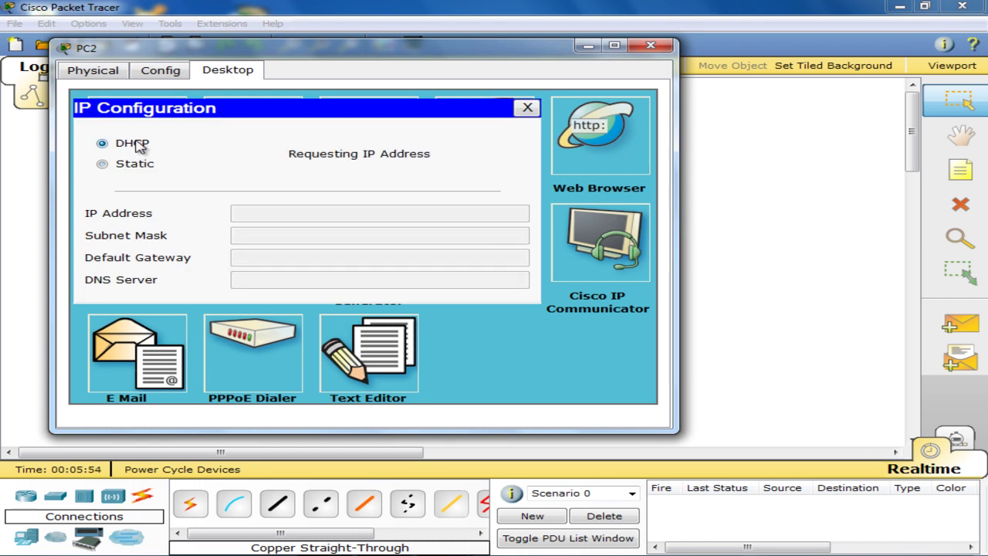
left_click(527, 108)
left_click(651, 46)
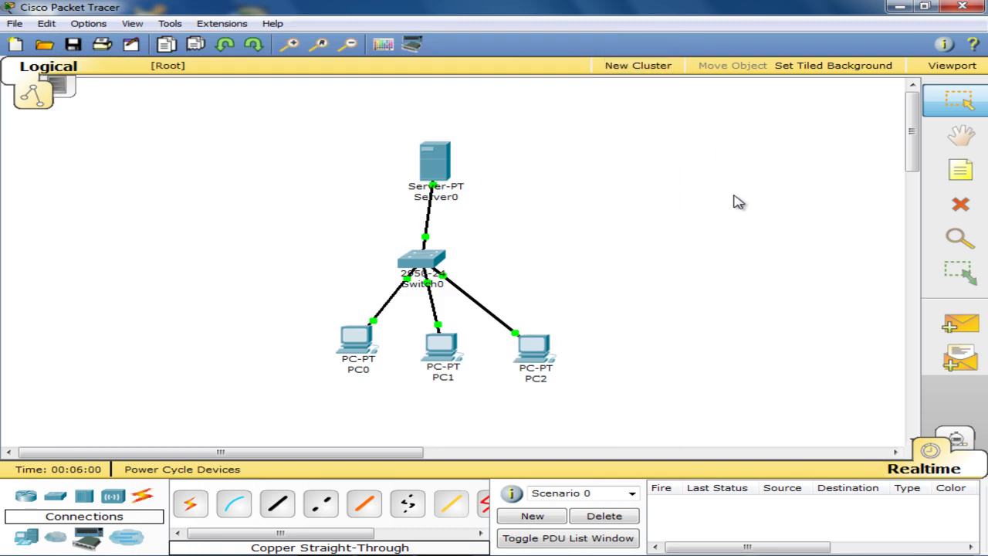